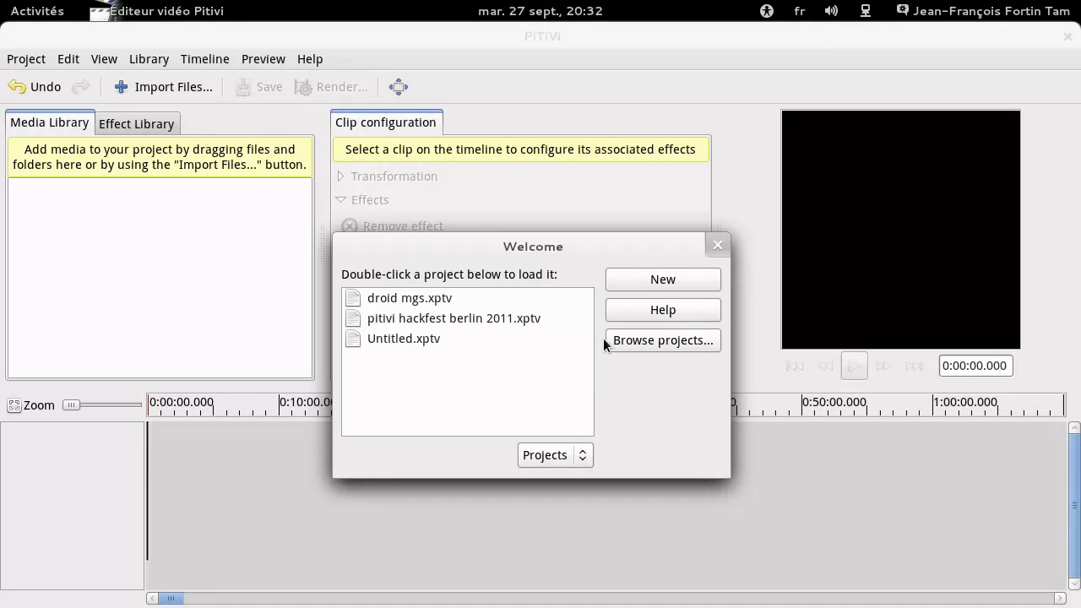
- Browse the PiTiVi Quick Start Manual from the Welcome dialog, then close it
{"action": "left_click", "coordinate": [619, 309]}
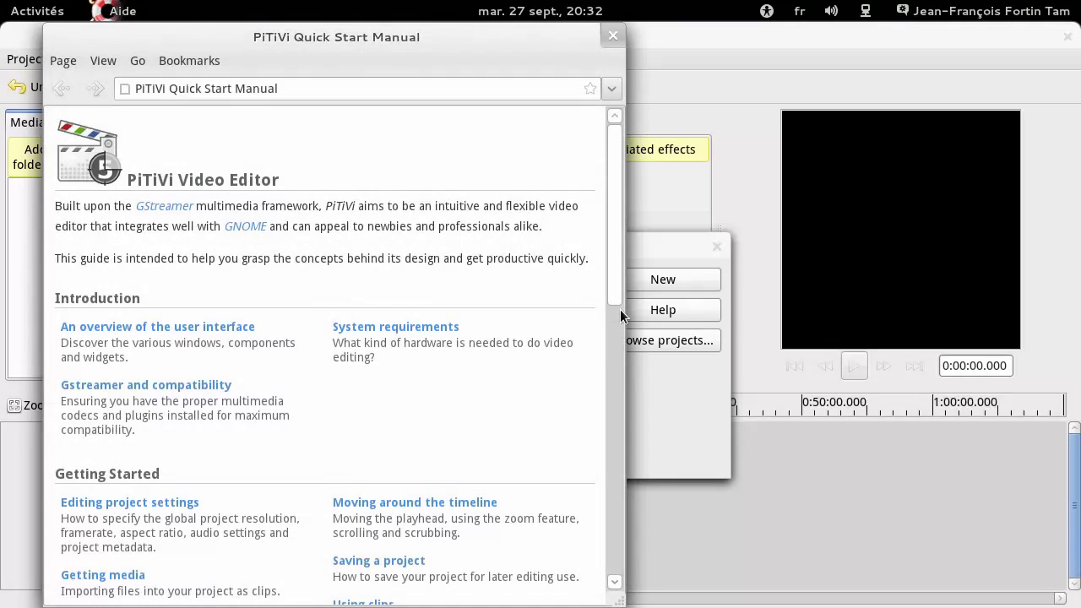
{"action": "left_click_drag", "start_coordinate": [620, 300], "coordinate": [612, 474]}
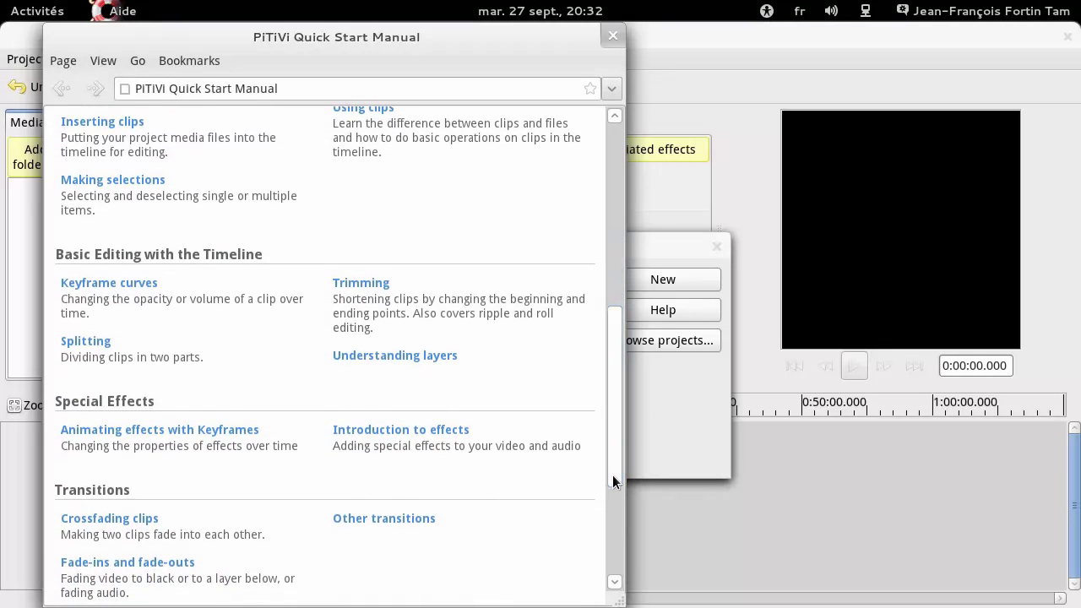
{"action": "left_click", "coordinate": [620, 42]}
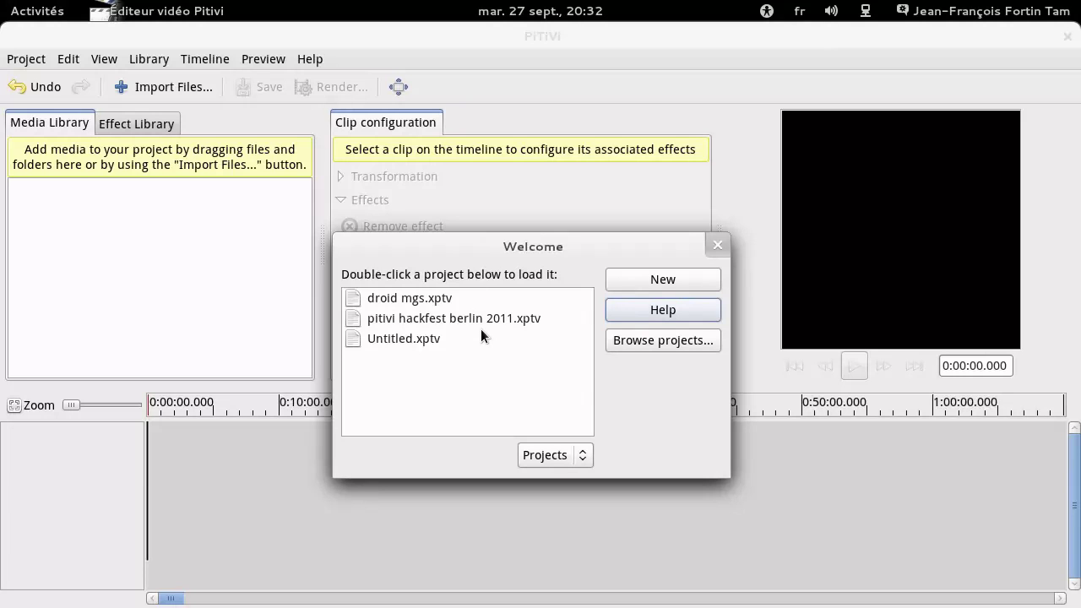
- Load the pitivi hackfest berlin 2011 project and delete the middle clips from its timeline
{"action": "double_click", "coordinate": [481, 318]}
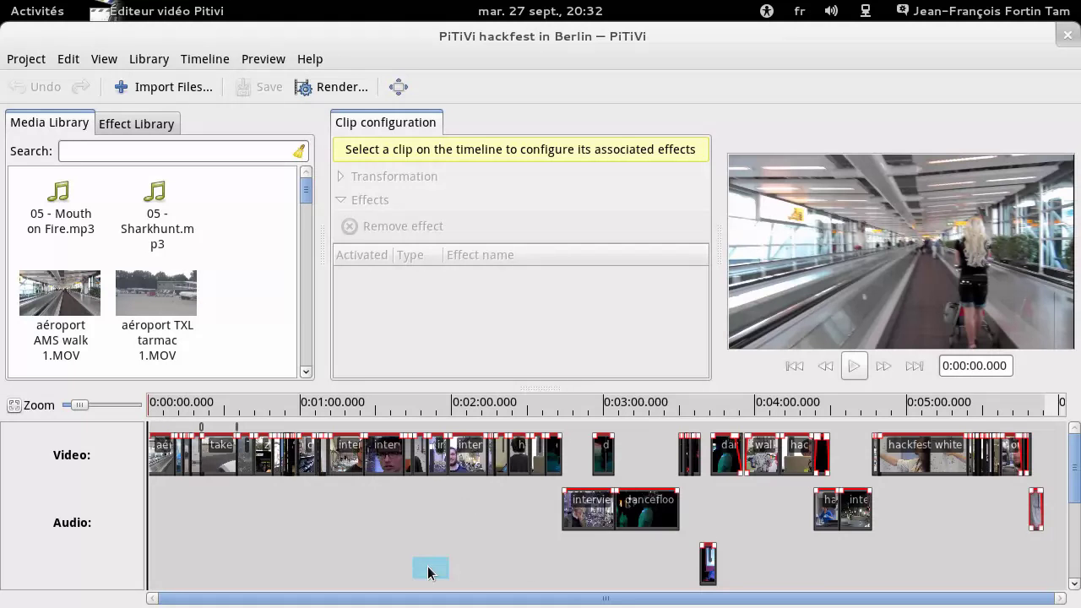
{"action": "left_click_drag", "start_coordinate": [413, 582], "coordinate": [968, 425]}
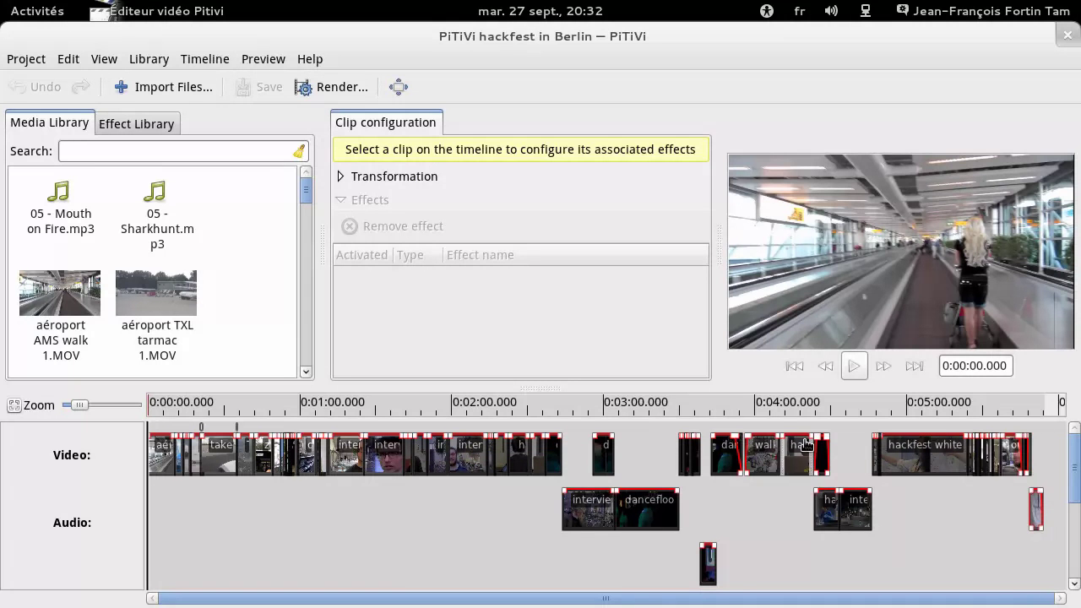
{"action": "key", "text": "Delete"}
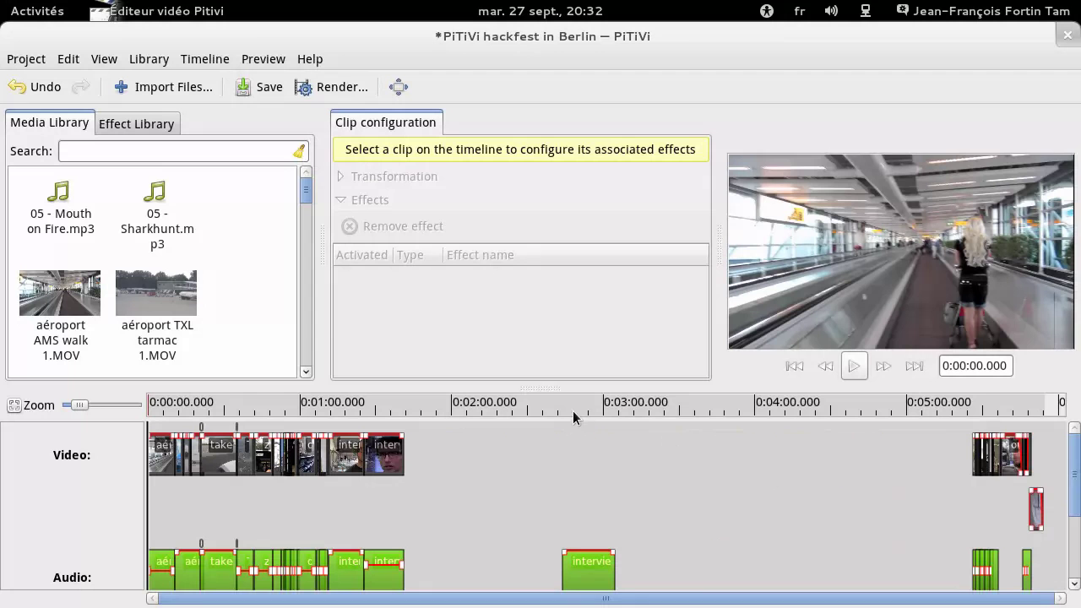
- Move the playhead along the ruler, settling it at 0:01:03.140
{"action": "left_click", "coordinate": [334, 403]}
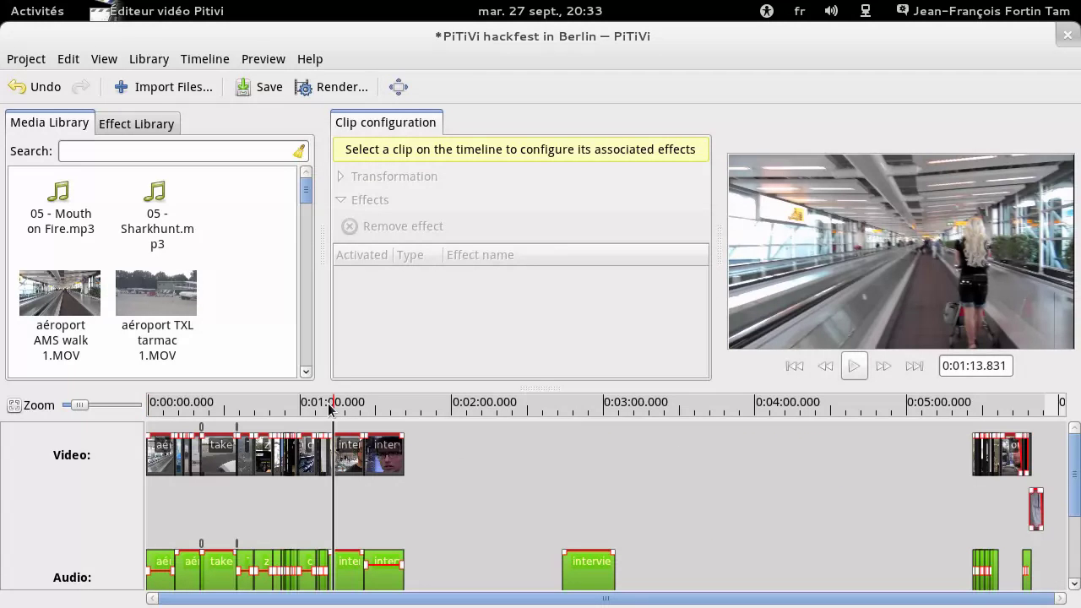
{"action": "left_click", "coordinate": [295, 404]}
{"action": "left_click", "coordinate": [263, 410]}
{"action": "left_click", "coordinate": [228, 409]}
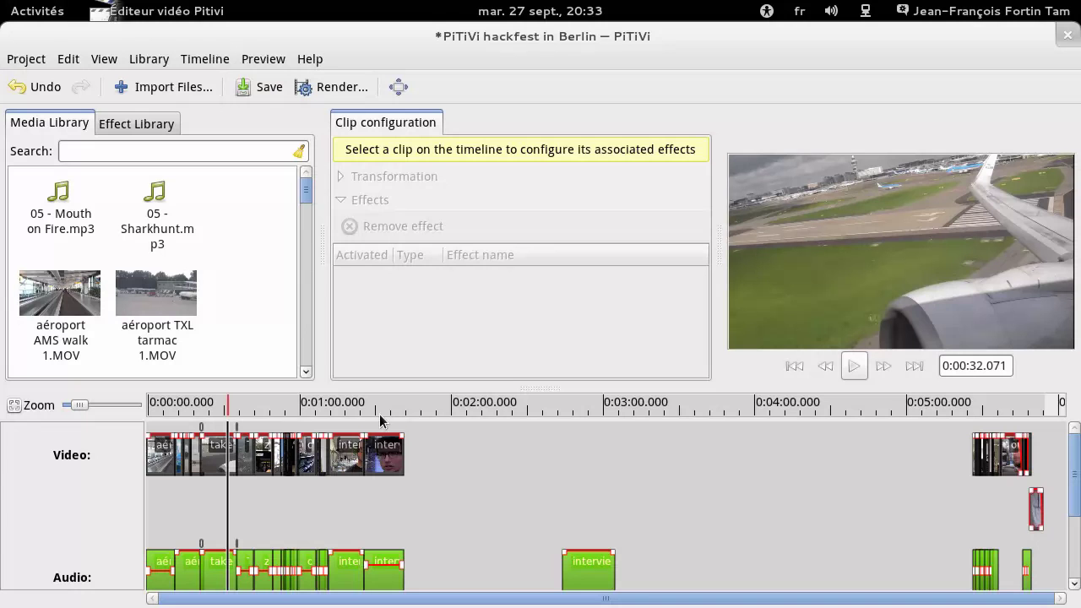
{"action": "left_click", "coordinate": [306, 407]}
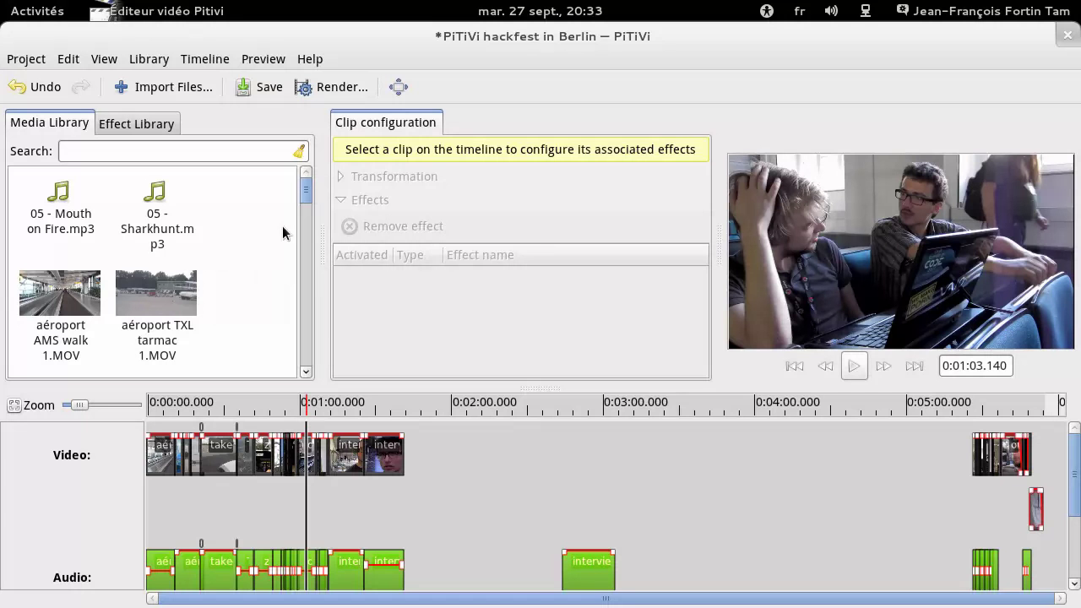
- Search the Media Library for 'plou'
{"action": "left_click_drag", "start_coordinate": [308, 181], "coordinate": [300, 260]}
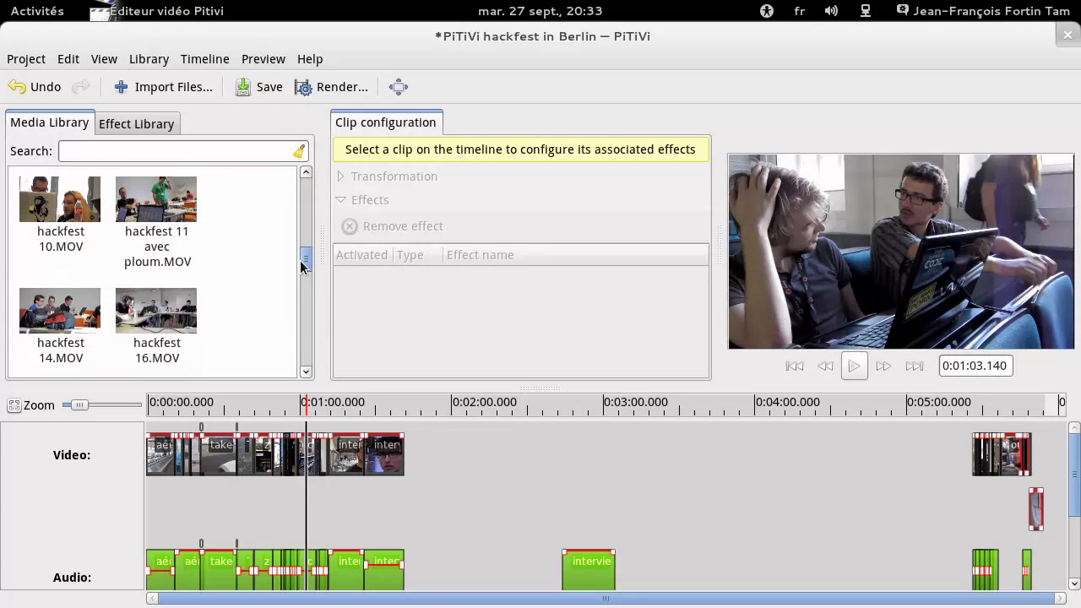
{"action": "left_click", "coordinate": [250, 151]}
{"action": "type", "text": "plou"}
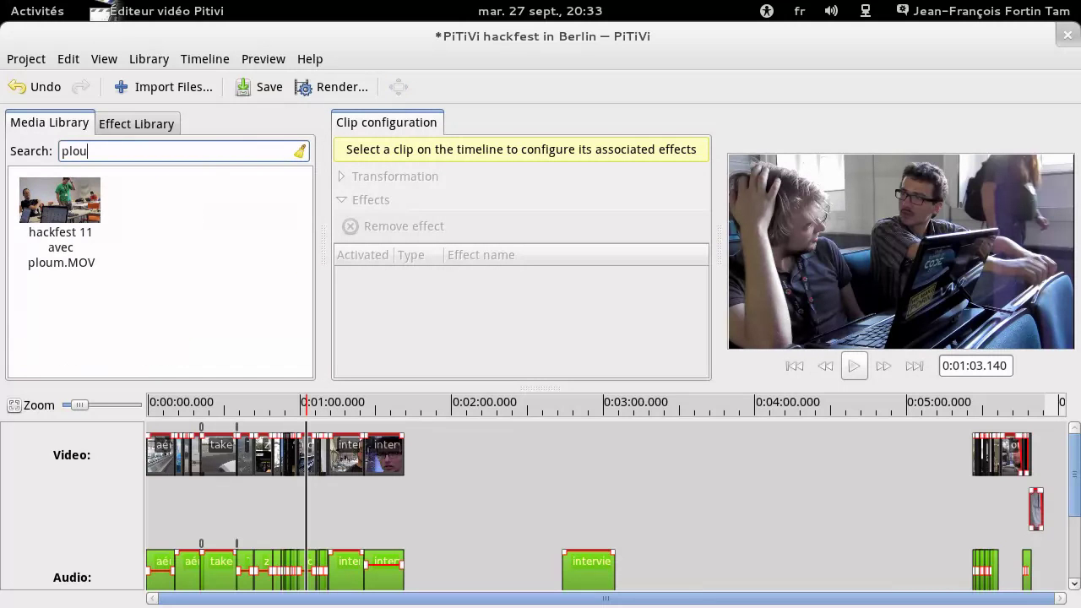
- Clear the library search and select all media unused on the timeline
{"action": "left_click", "coordinate": [163, 64]}
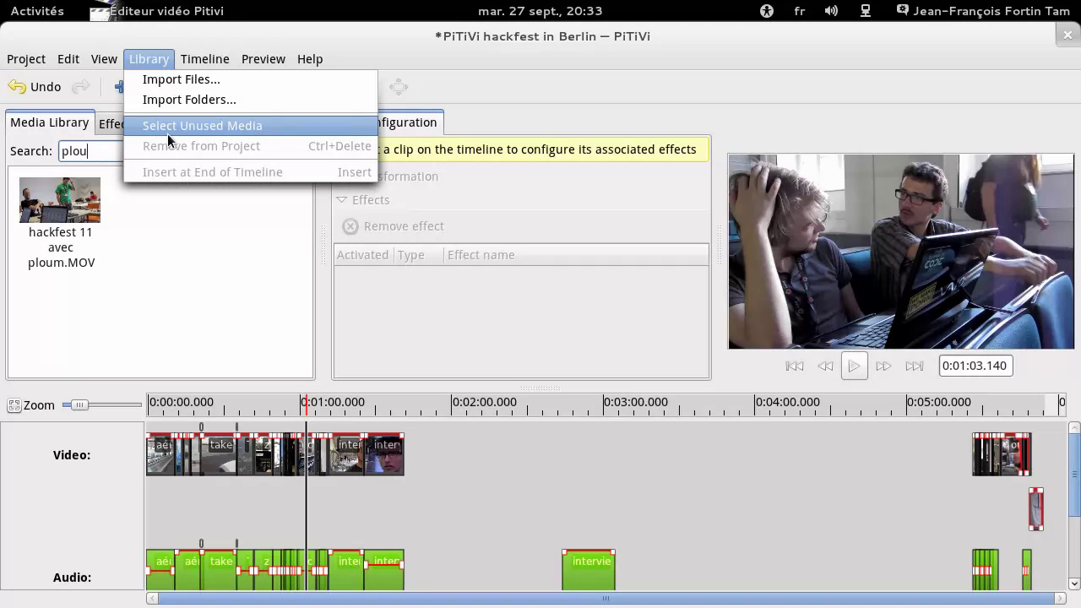
{"action": "left_click", "coordinate": [168, 215]}
{"action": "left_click", "coordinate": [300, 151]}
{"action": "left_click", "coordinate": [150, 59]}
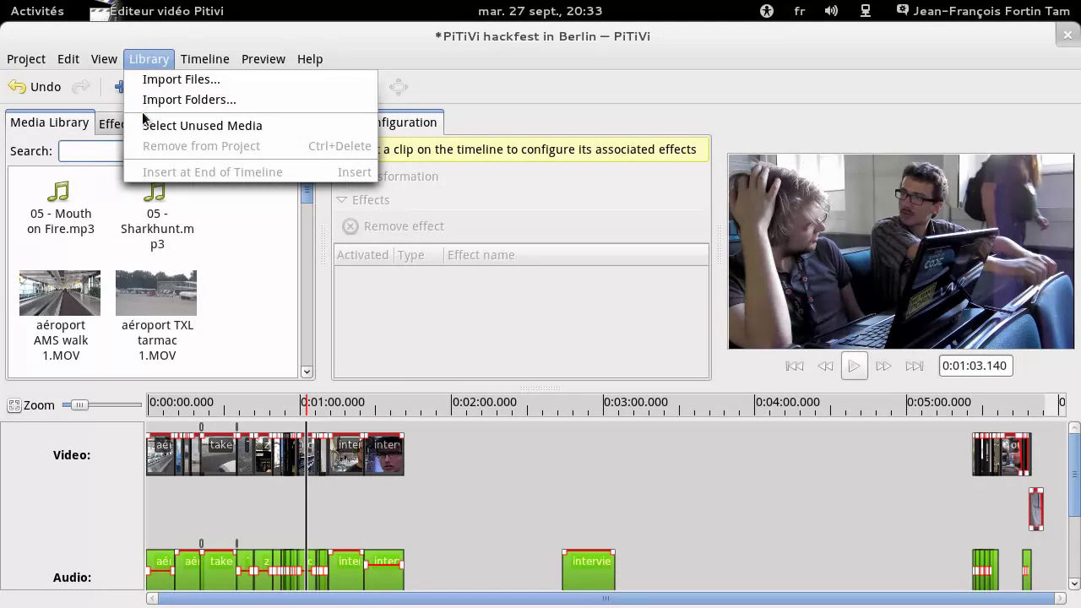
{"action": "left_click", "coordinate": [148, 125]}
{"action": "left_click_drag", "start_coordinate": [306, 189], "coordinate": [310, 264]}
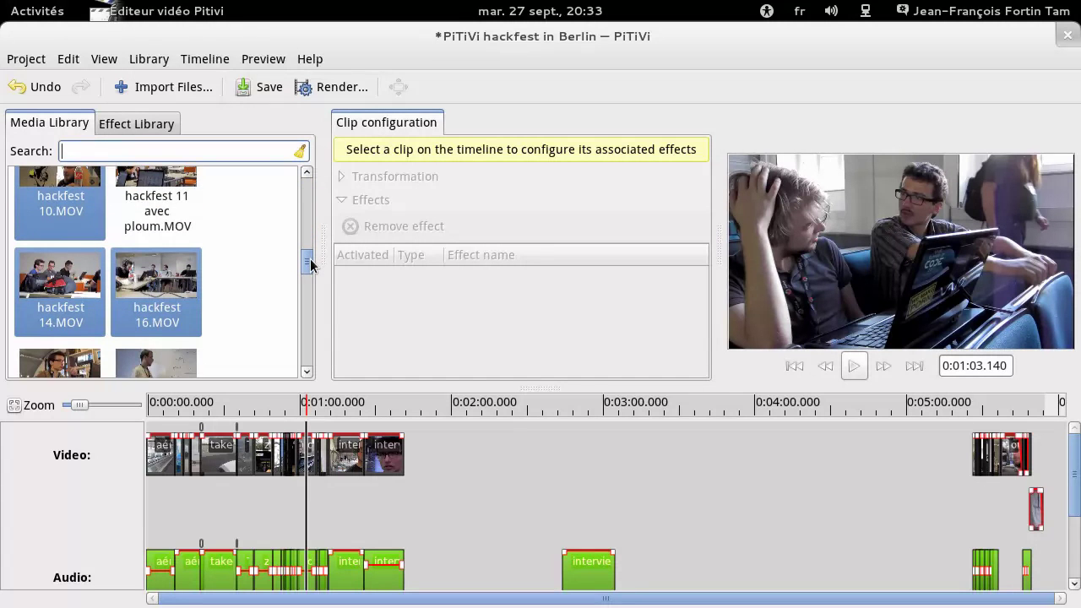
- Look through the Project and Timeline menus without choosing anything
{"action": "left_click", "coordinate": [26, 59]}
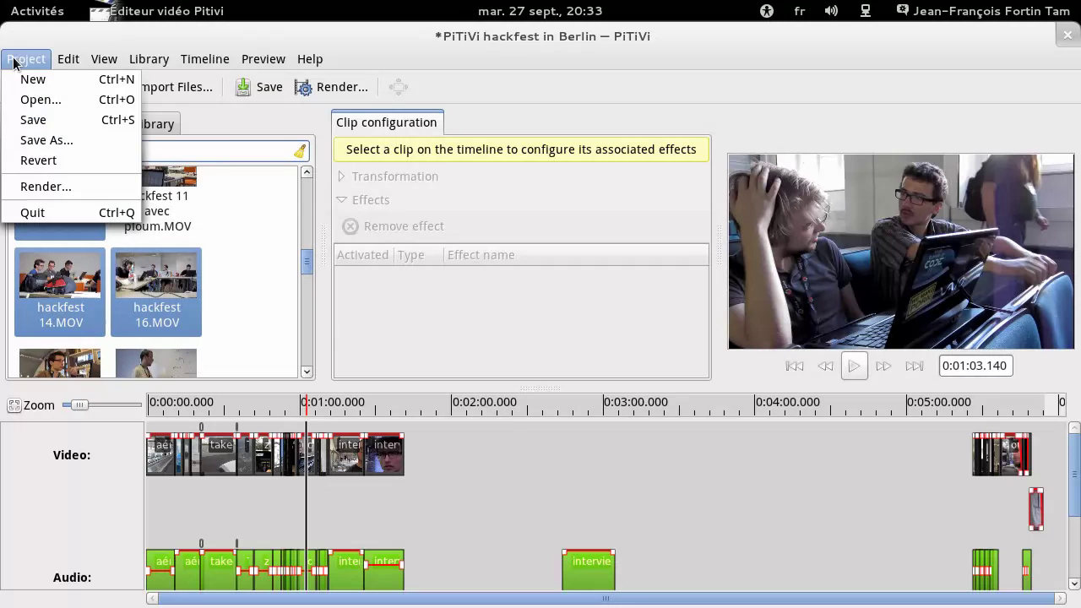
{"action": "mouse_move", "coordinate": [93, 64]}
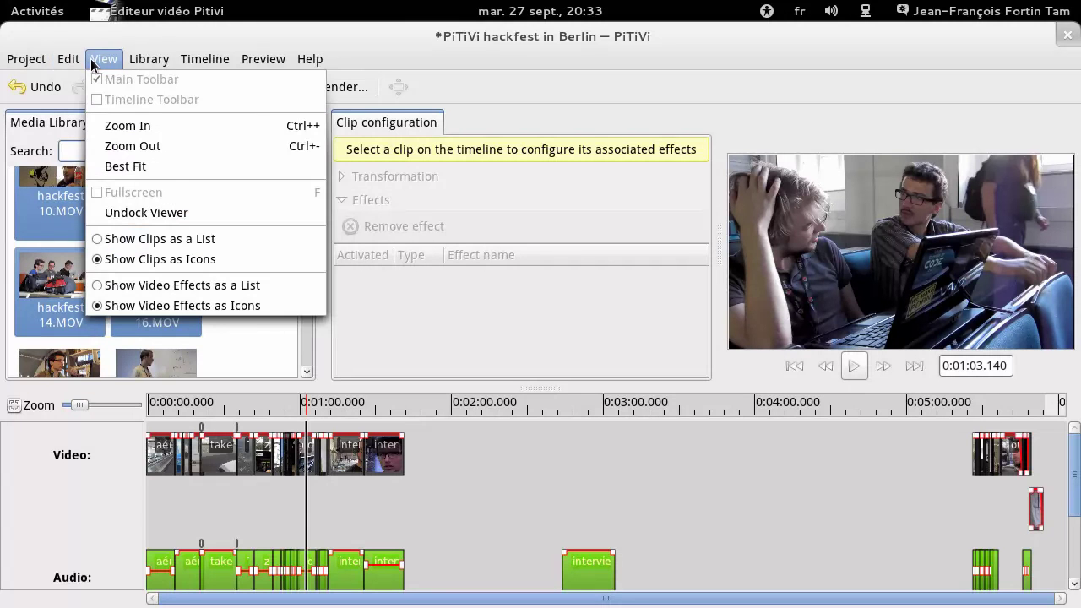
{"action": "mouse_move", "coordinate": [136, 65]}
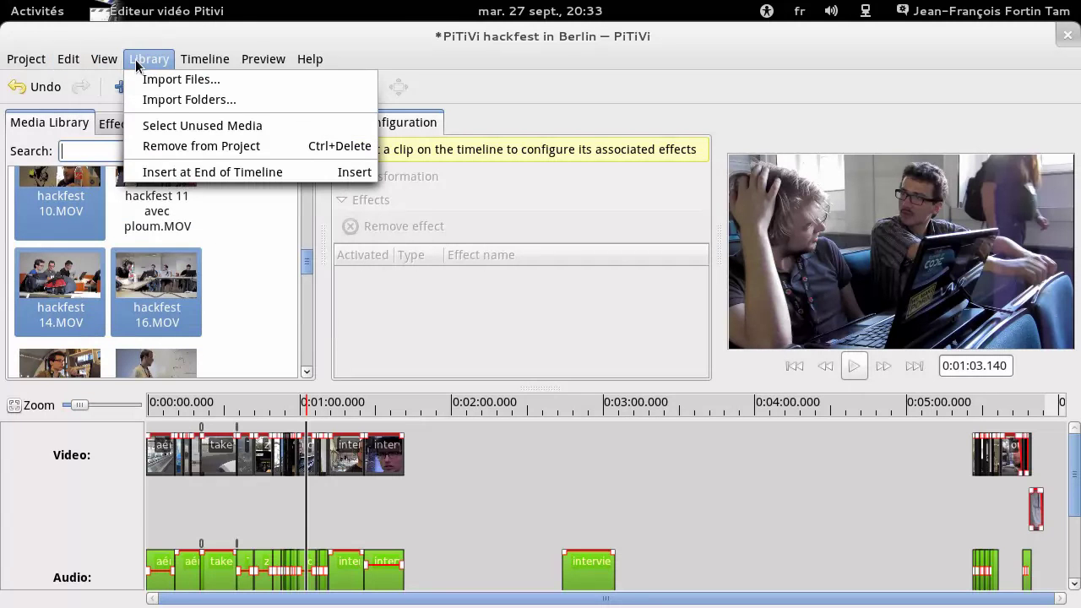
{"action": "left_click", "coordinate": [185, 65]}
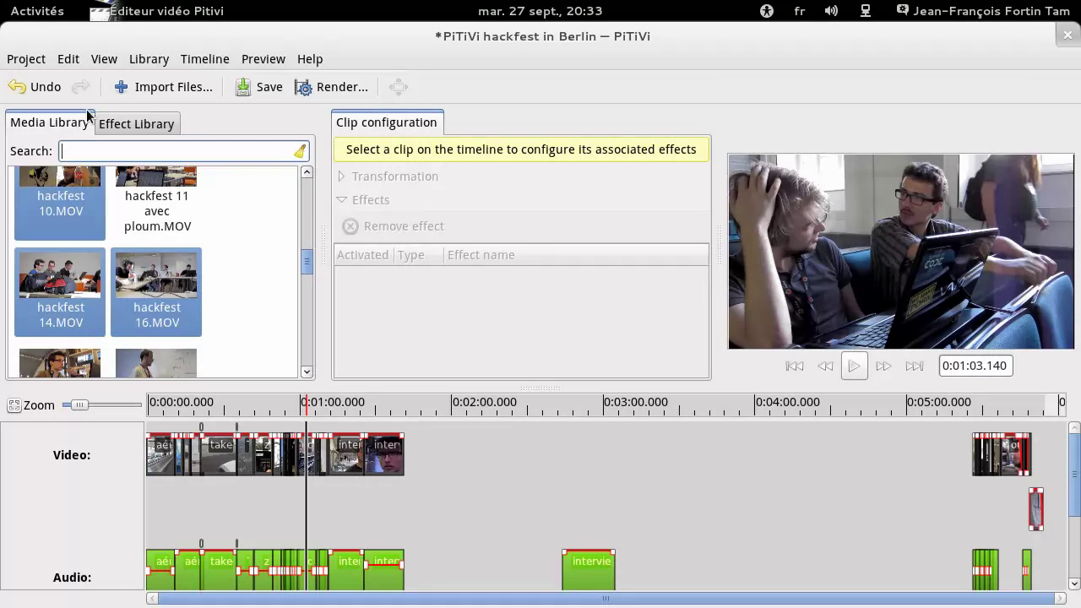
- Undock the Media Library, Effect Library, Clip configuration panel and viewer into separate windows
{"action": "left_click_drag", "start_coordinate": [87, 116], "coordinate": [131, 157]}
{"action": "left_click_drag", "start_coordinate": [72, 123], "coordinate": [173, 157]}
{"action": "left_click_drag", "start_coordinate": [371, 131], "coordinate": [227, 165]}
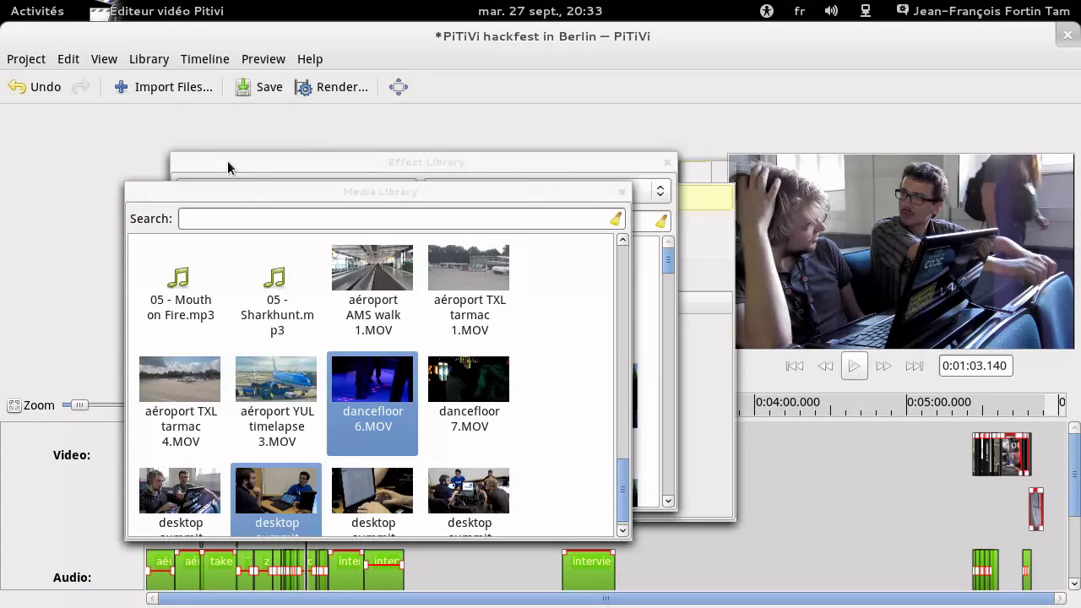
{"action": "left_click", "coordinate": [148, 59]}
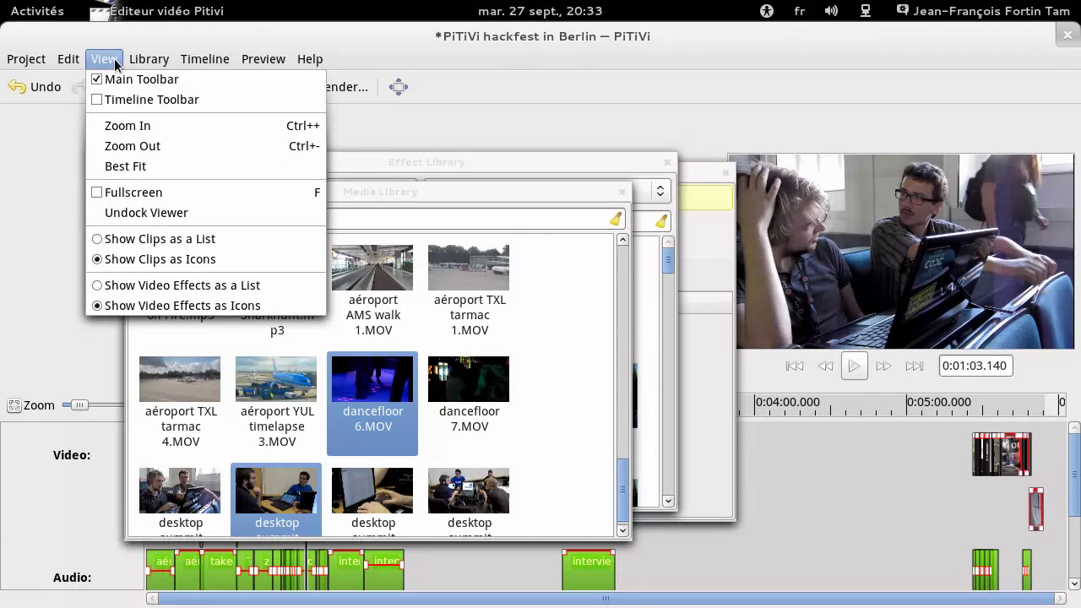
{"action": "left_click", "coordinate": [119, 212]}
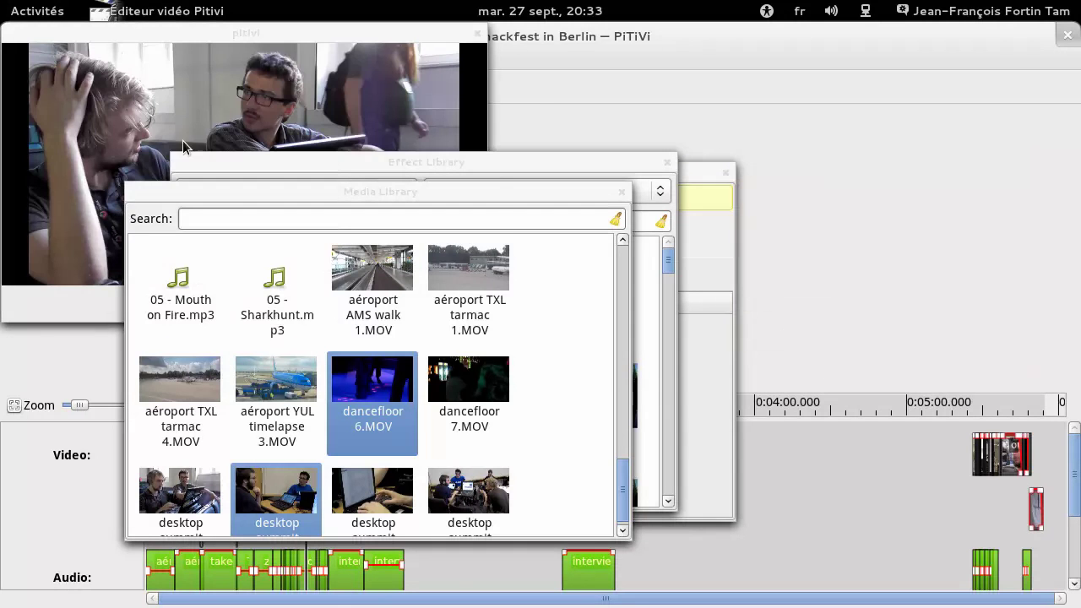
- Move the floating windows aside, then close each to dock it back into the main window
{"action": "left_click_drag", "start_coordinate": [230, 34], "coordinate": [805, 47]}
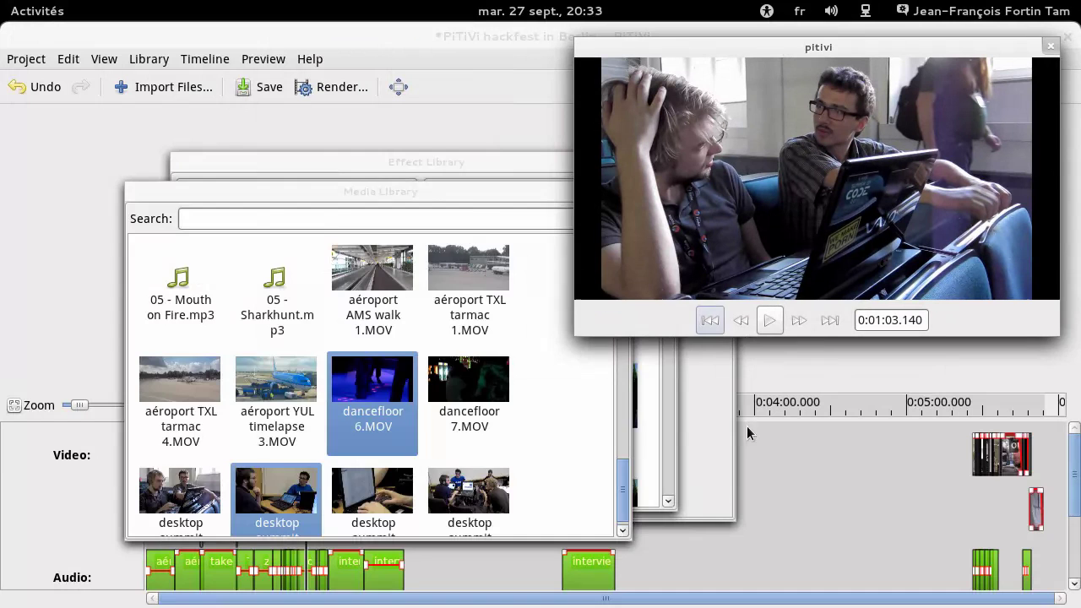
{"action": "left_click_drag", "start_coordinate": [470, 203], "coordinate": [916, 450]}
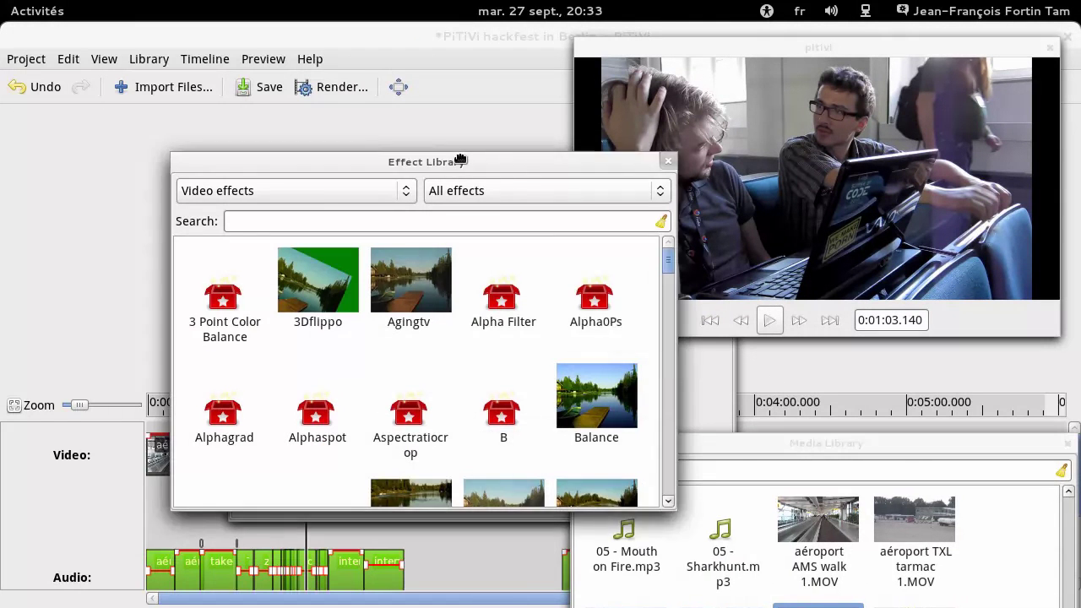
{"action": "left_click_drag", "start_coordinate": [463, 159], "coordinate": [372, 398]}
{"action": "left_click", "coordinate": [571, 400]}
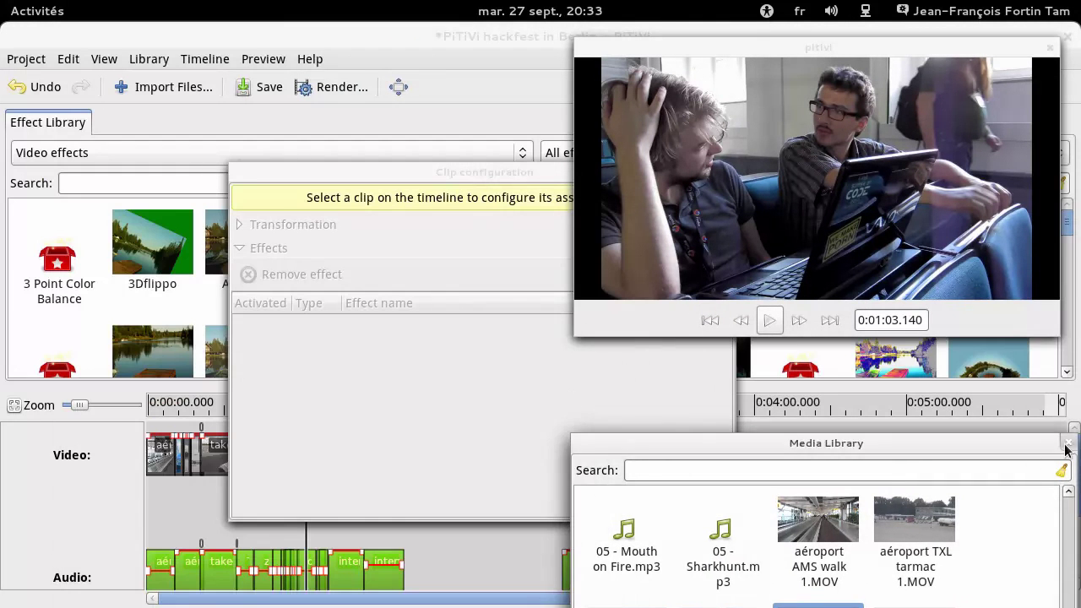
{"action": "left_click", "coordinate": [1067, 443]}
{"action": "left_click", "coordinate": [1051, 47]}
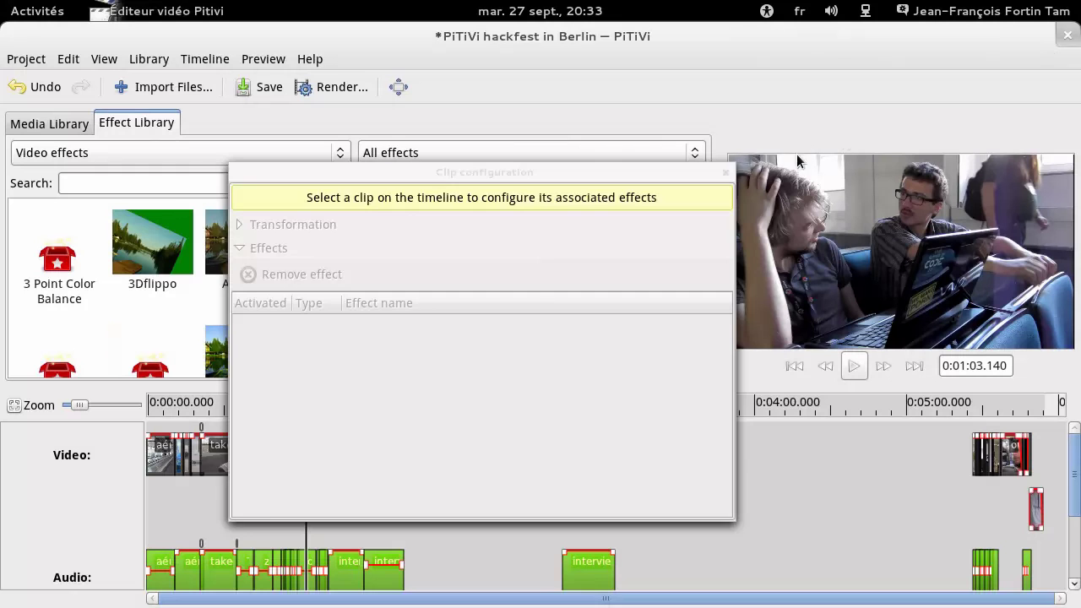
{"action": "left_click", "coordinate": [725, 172]}
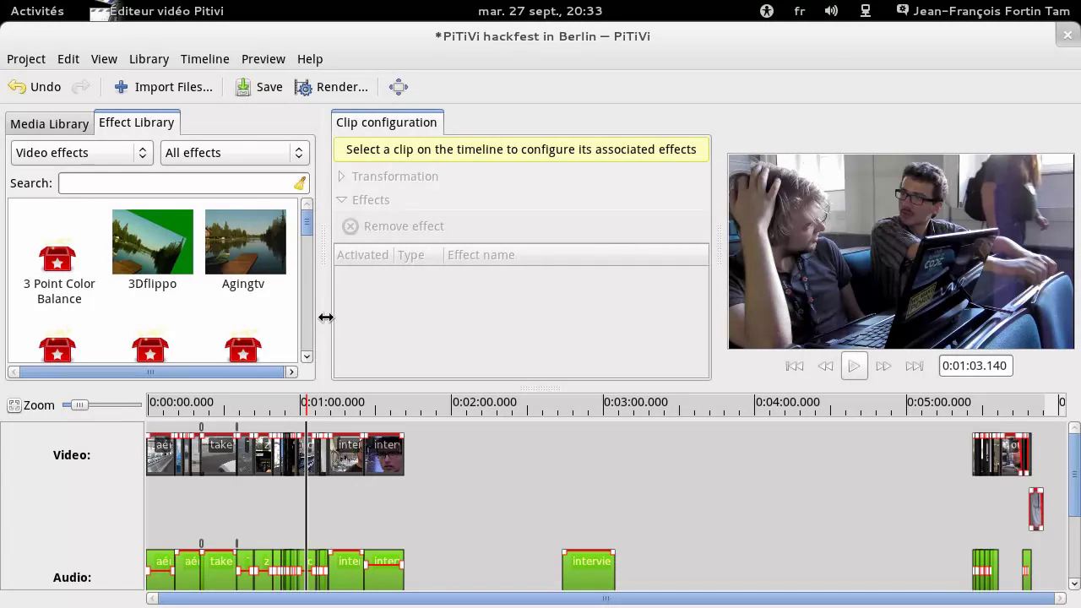
{"action": "scroll", "coordinate": [108, 127], "scroll_direction": "up", "scroll_amount": 1}
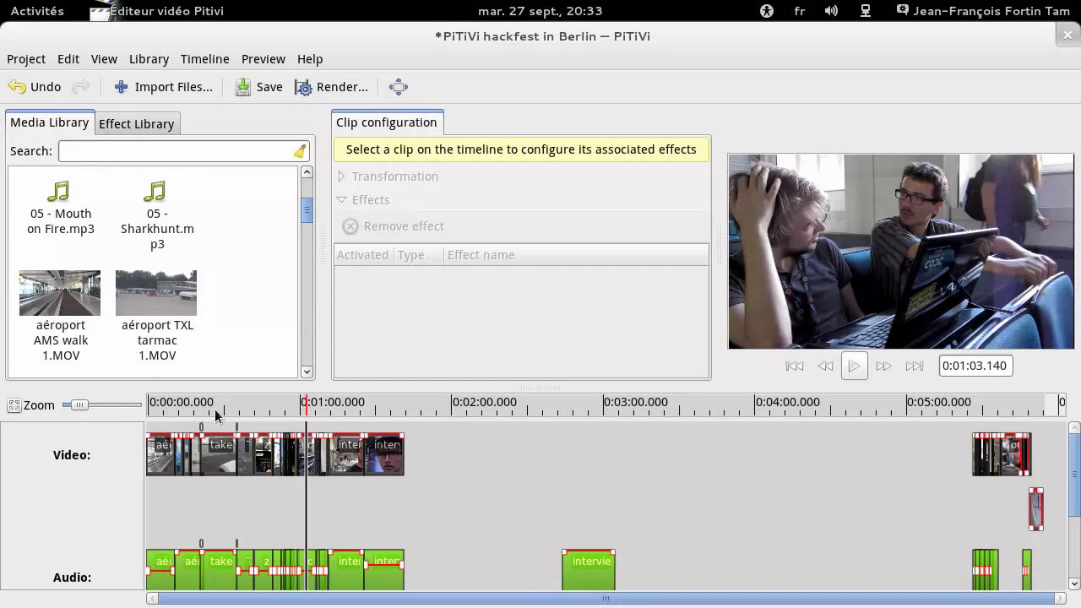
{"action": "left_click_drag", "start_coordinate": [78, 406], "coordinate": [92, 406]}
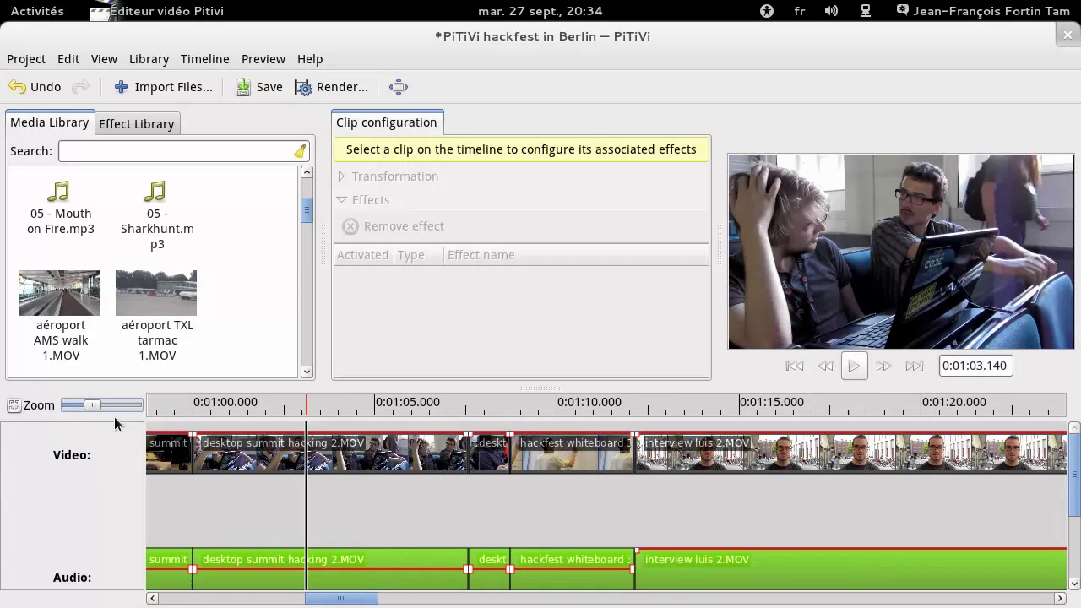
{"action": "scroll", "coordinate": [110, 407], "scroll_direction": "down", "scroll_amount": 4}
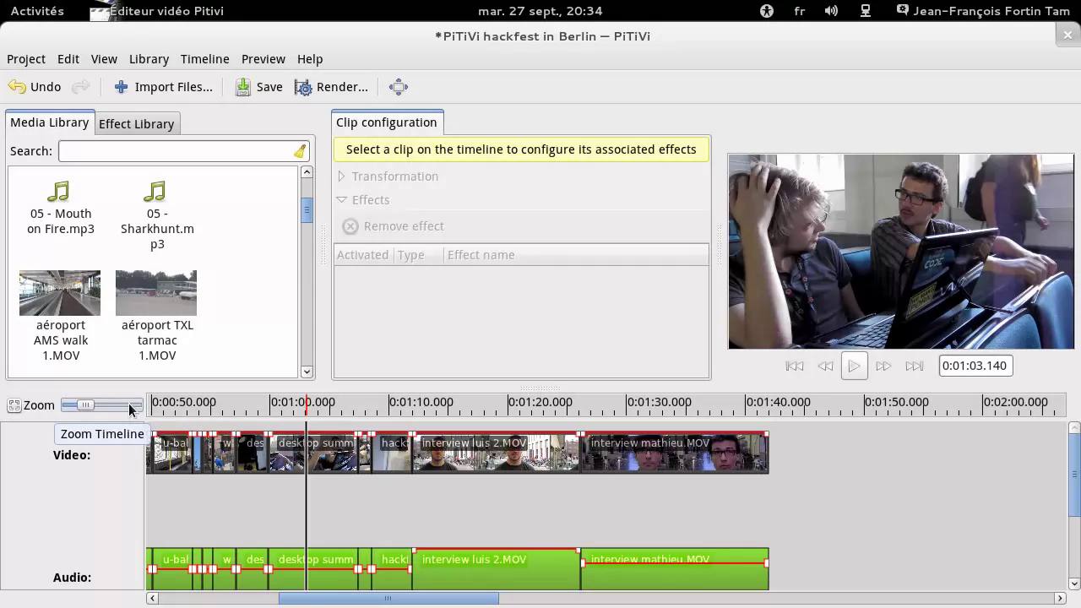
{"action": "left_click", "coordinate": [110, 406]}
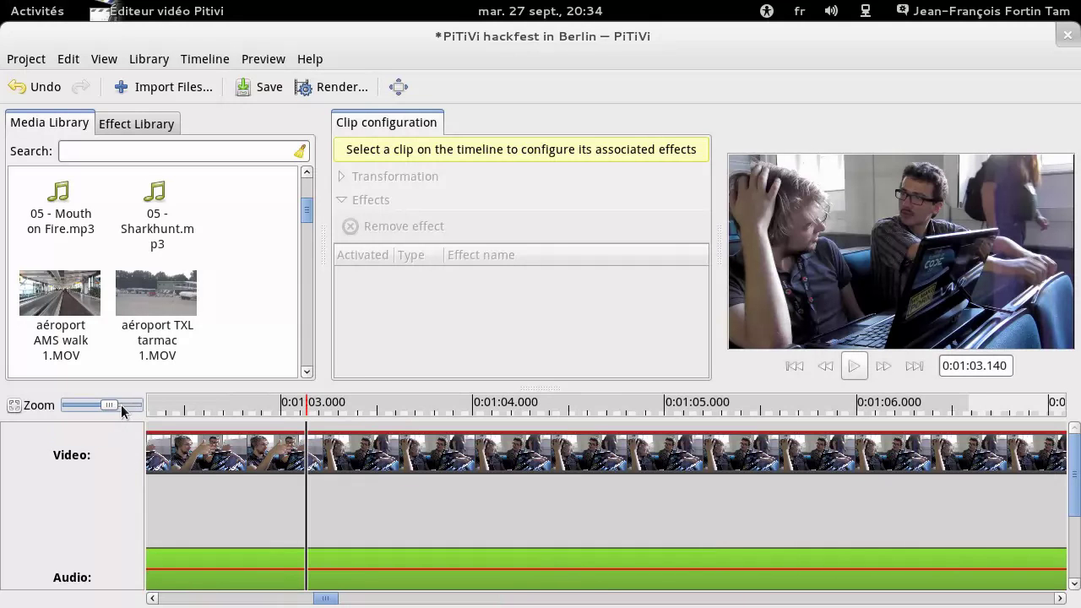
{"action": "left_click", "coordinate": [88, 404]}
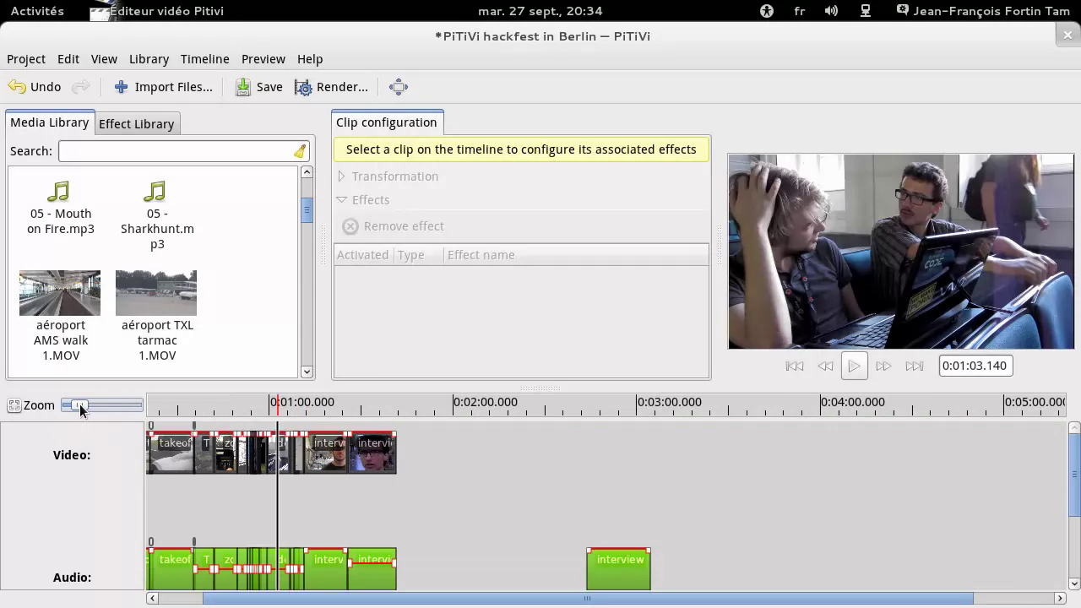
{"action": "left_click", "coordinate": [142, 409]}
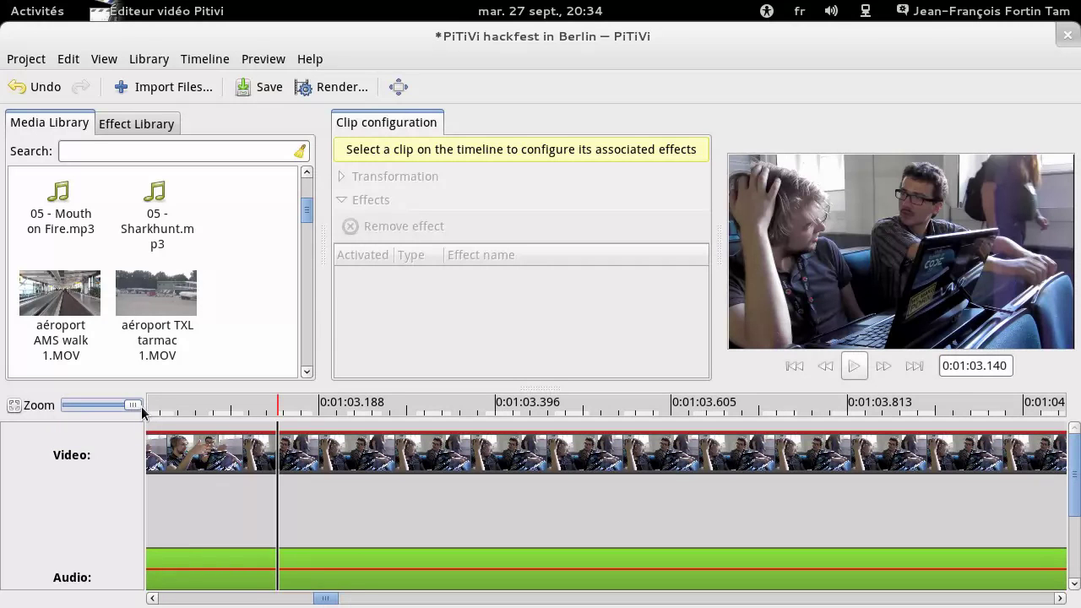
{"action": "left_click", "coordinate": [37, 407]}
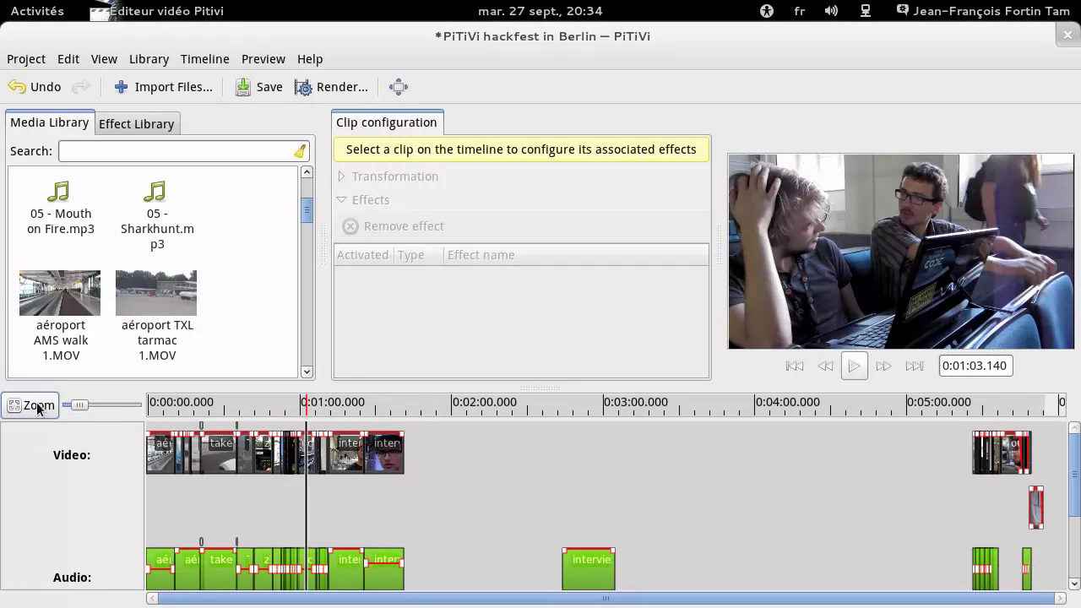
{"action": "left_click", "coordinate": [357, 496]}
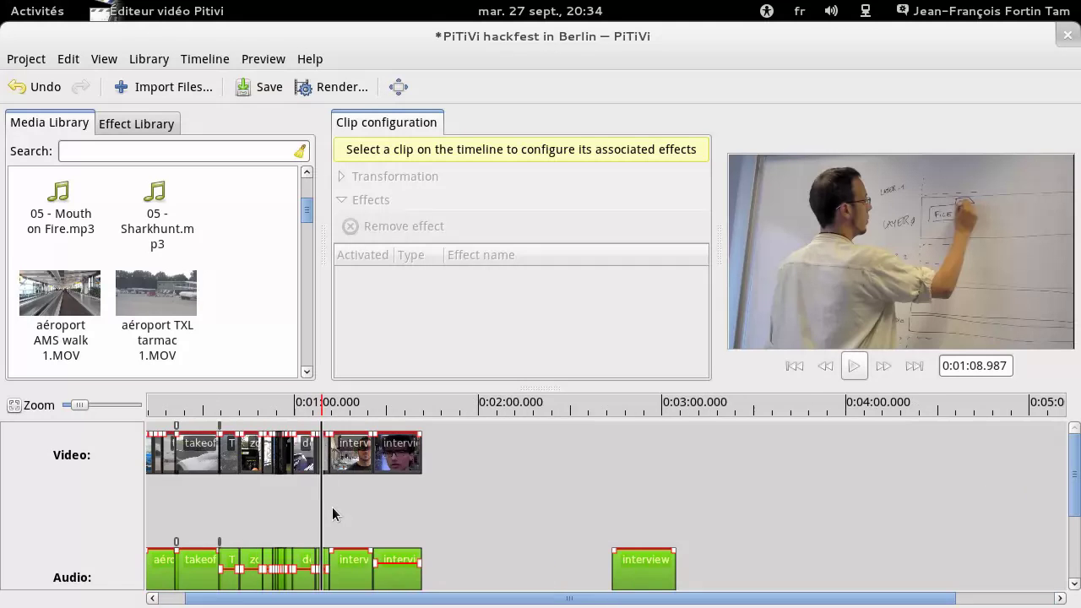
- Split the hackfest whiteboard 3.MOV clip at 1:09.673
{"action": "scroll", "coordinate": [333, 514], "scroll_direction": "up", "scroll_amount": 3}
{"action": "scroll", "coordinate": [333, 514], "scroll_direction": "up", "scroll_amount": 2}
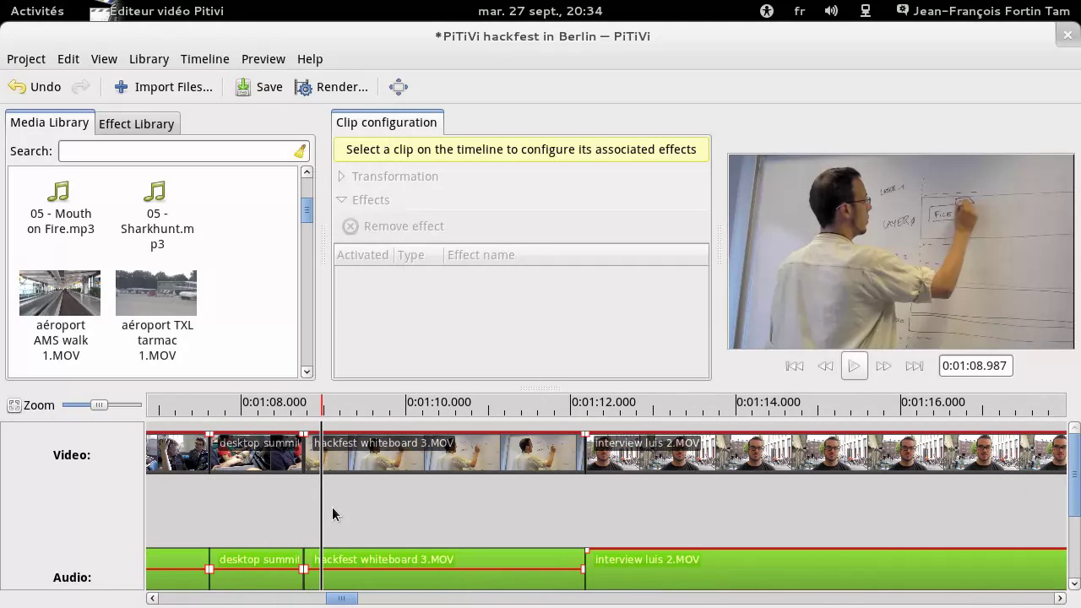
{"action": "left_click", "coordinate": [375, 461]}
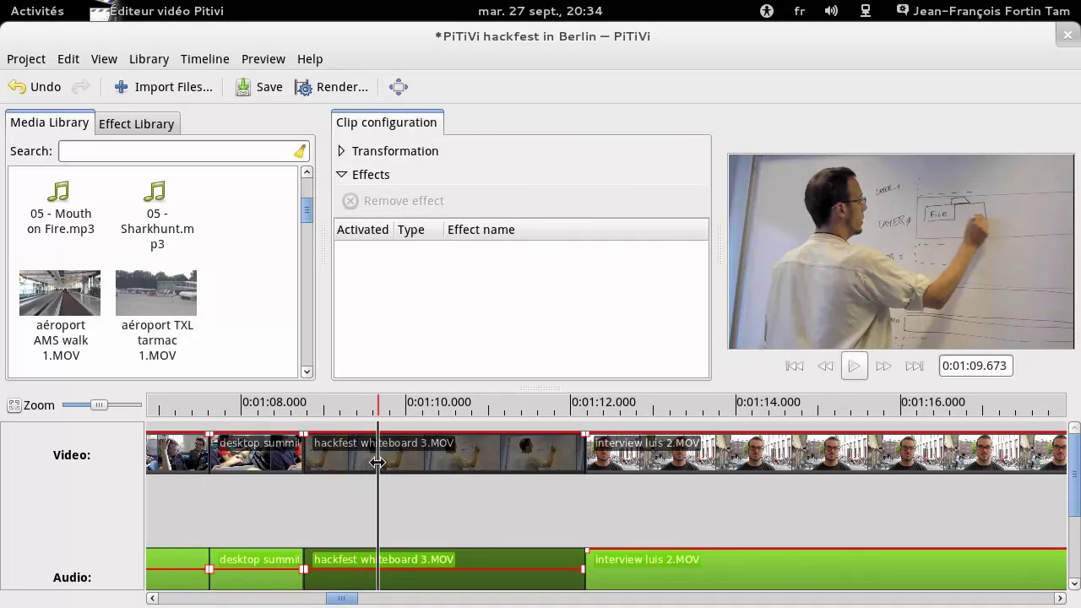
{"action": "key", "text": "s"}
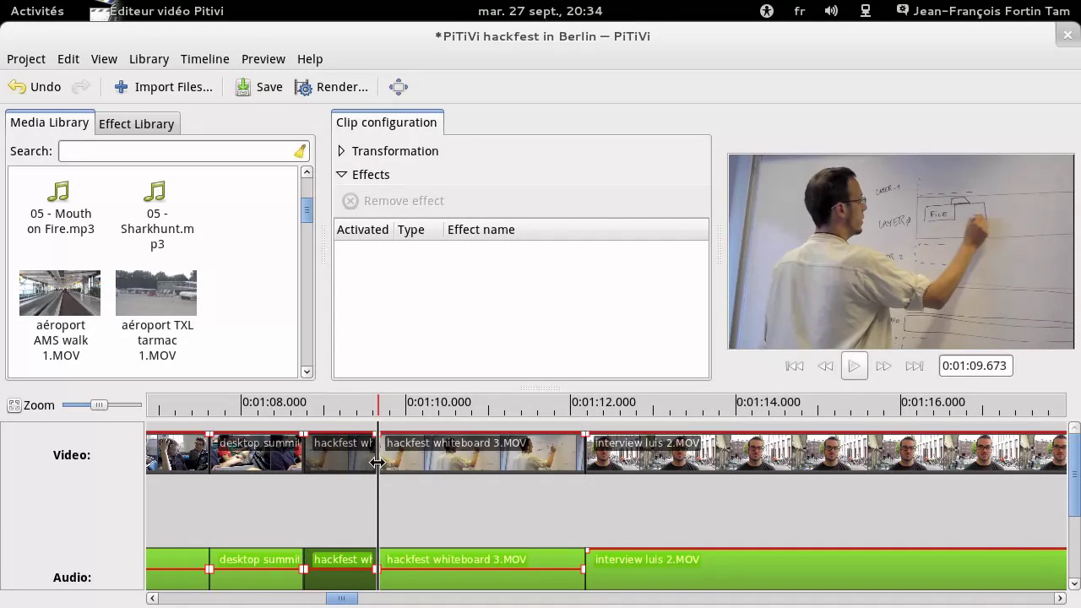
- Split the right-hand whiteboard piece at 1:10.647 using Timeline > Split
{"action": "left_click", "coordinate": [457, 461]}
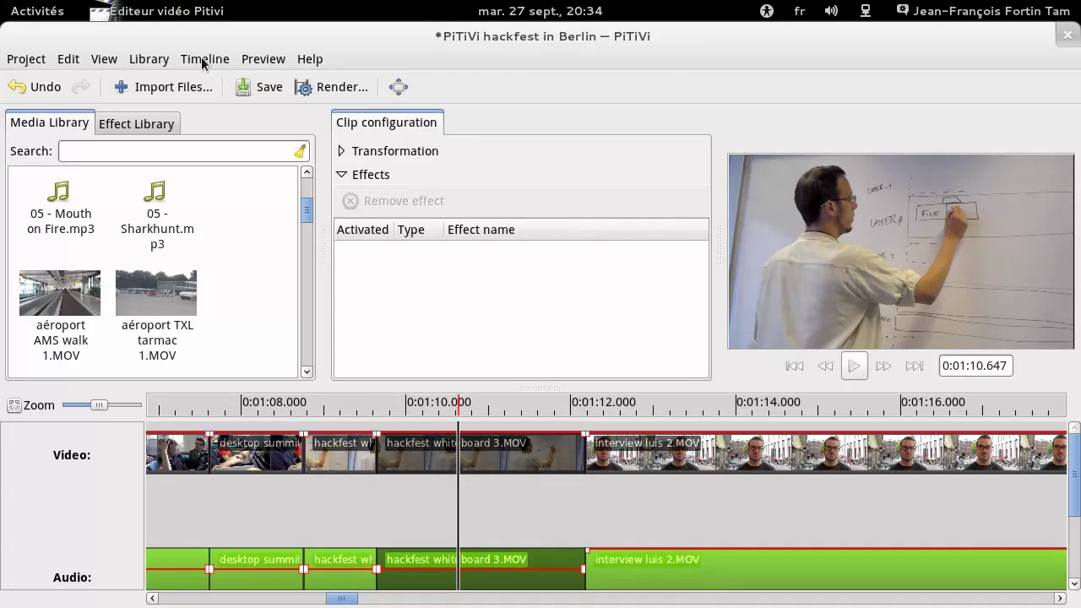
{"action": "left_click", "coordinate": [164, 65]}
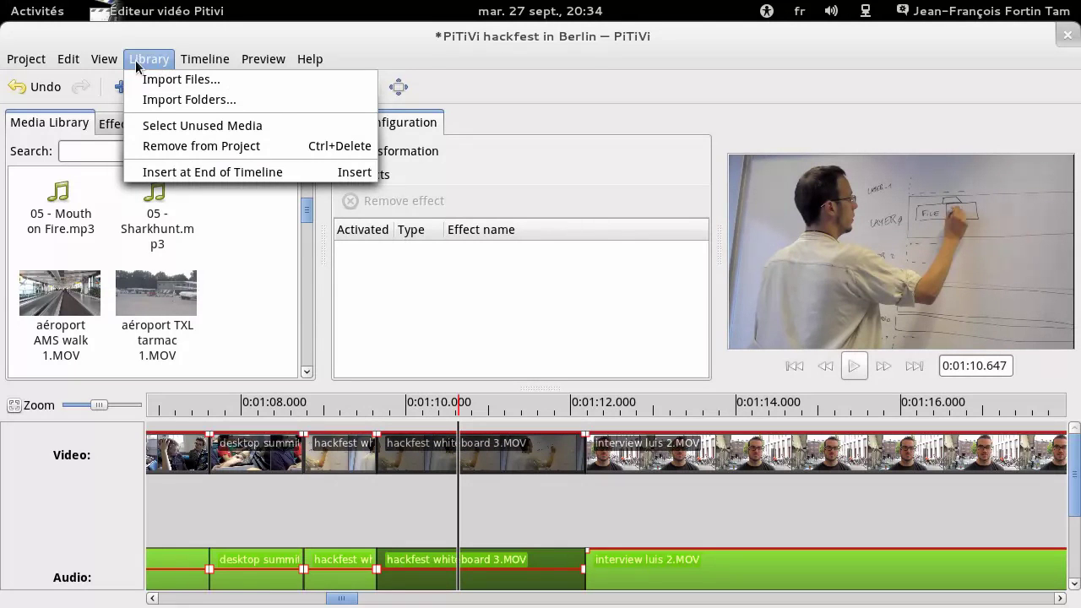
{"action": "mouse_move", "coordinate": [207, 61]}
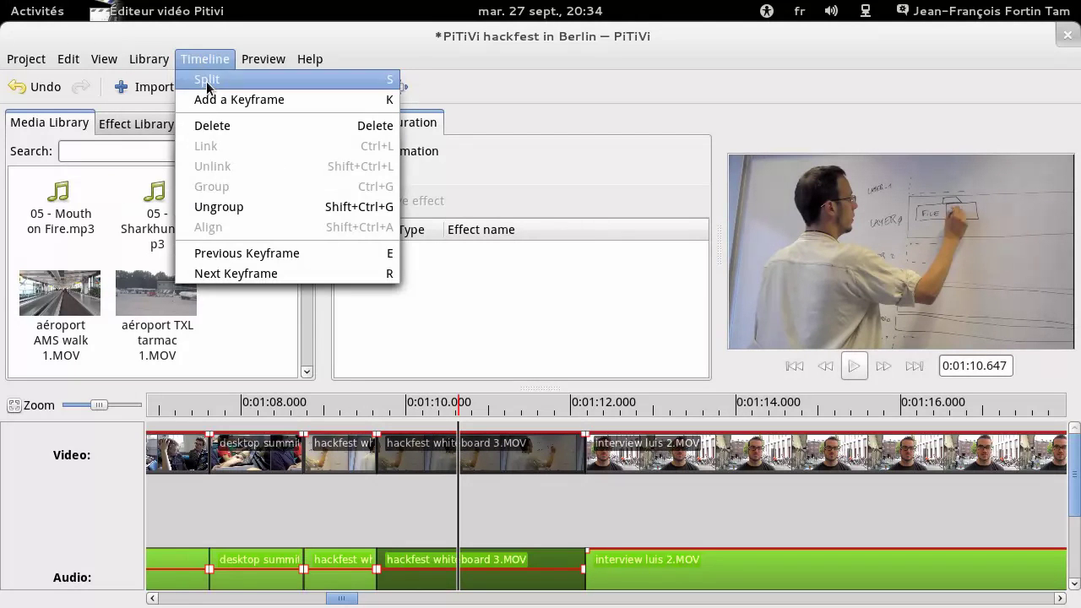
{"action": "left_click", "coordinate": [208, 83]}
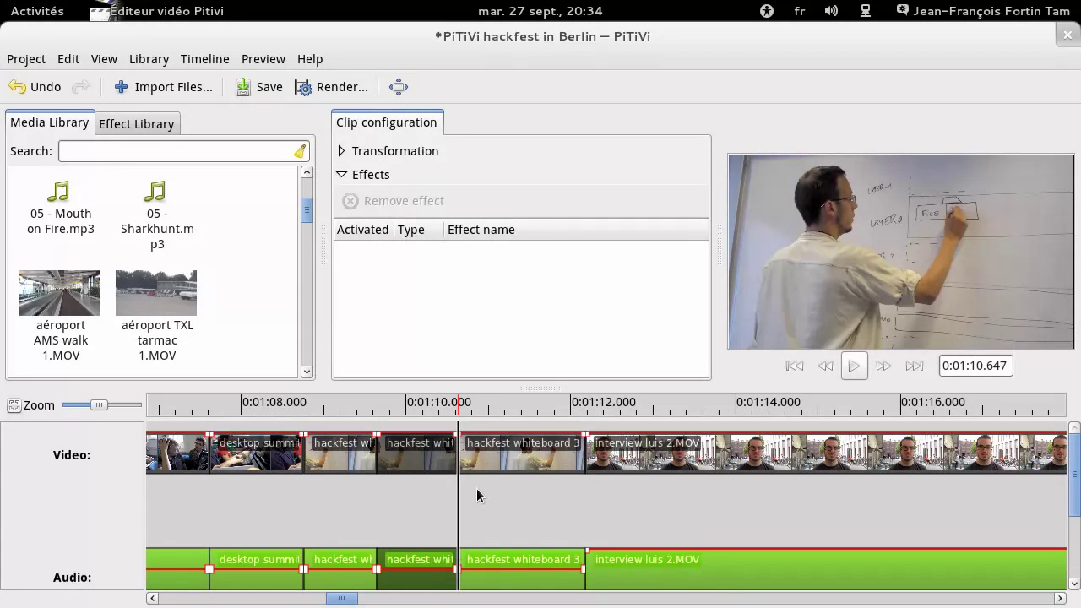
- Select the whiteboard pieces and interview luis 2.MOV while moving the playhead around 1:11
{"action": "left_click", "coordinate": [531, 463]}
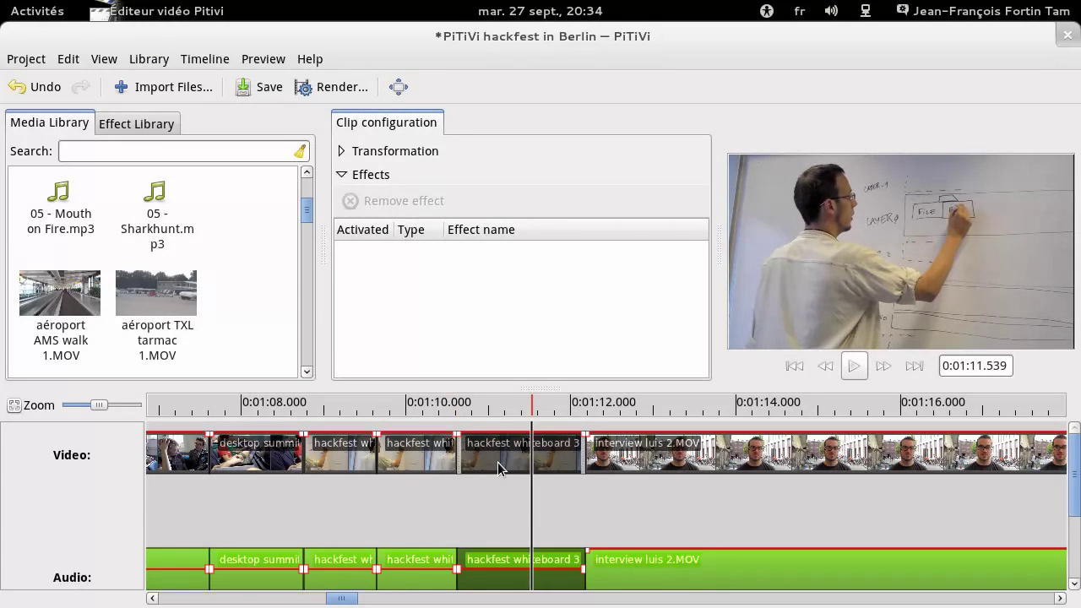
{"action": "left_click", "coordinate": [497, 462]}
{"action": "left_click", "coordinate": [473, 462]}
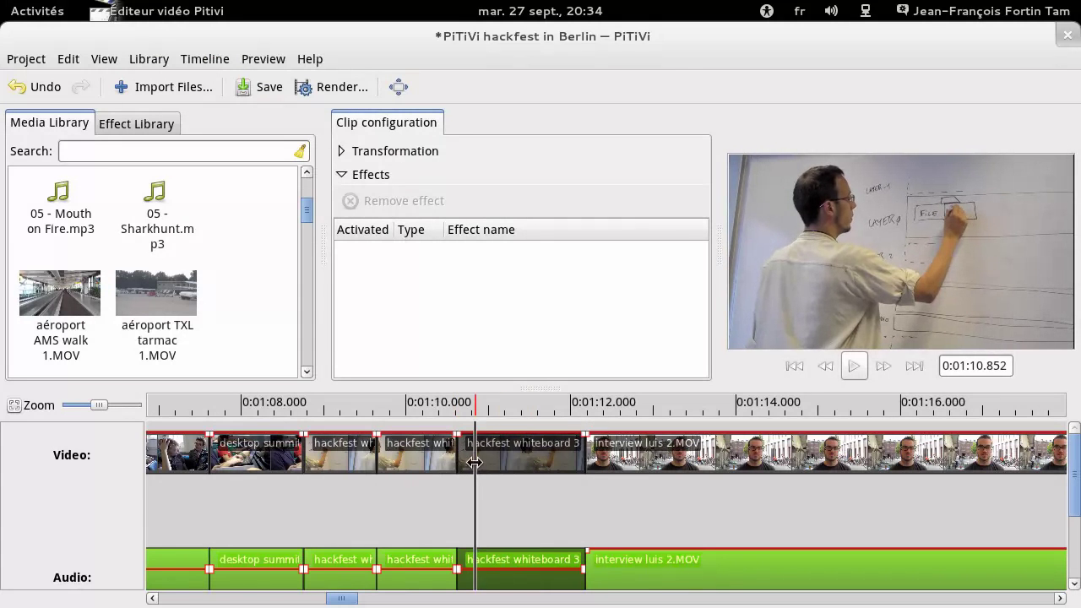
{"action": "left_click", "coordinate": [546, 462]}
{"action": "left_click", "coordinate": [566, 462]}
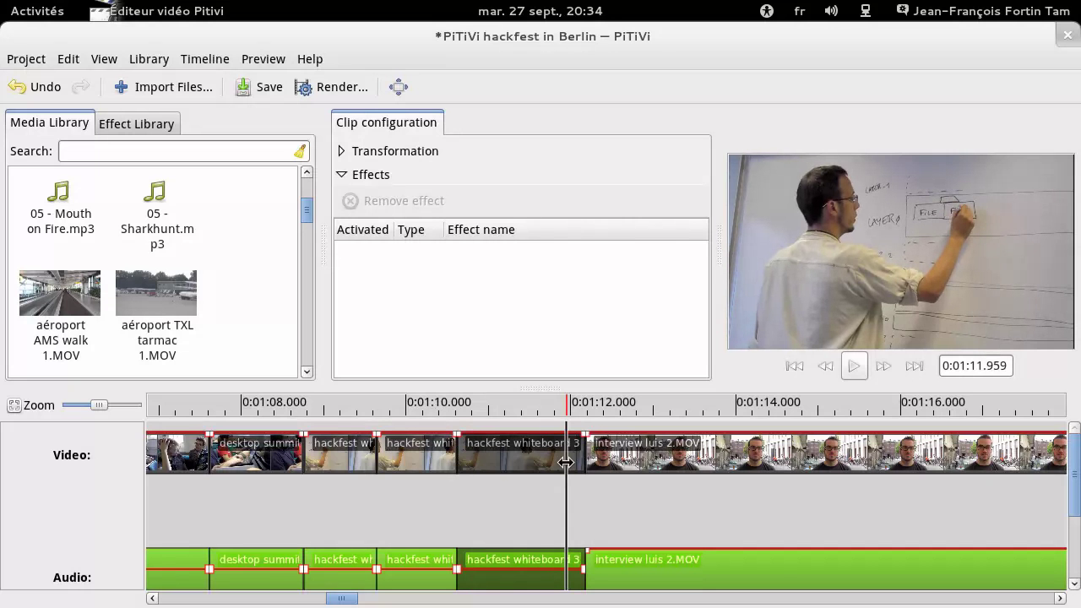
{"action": "left_click", "coordinate": [628, 464]}
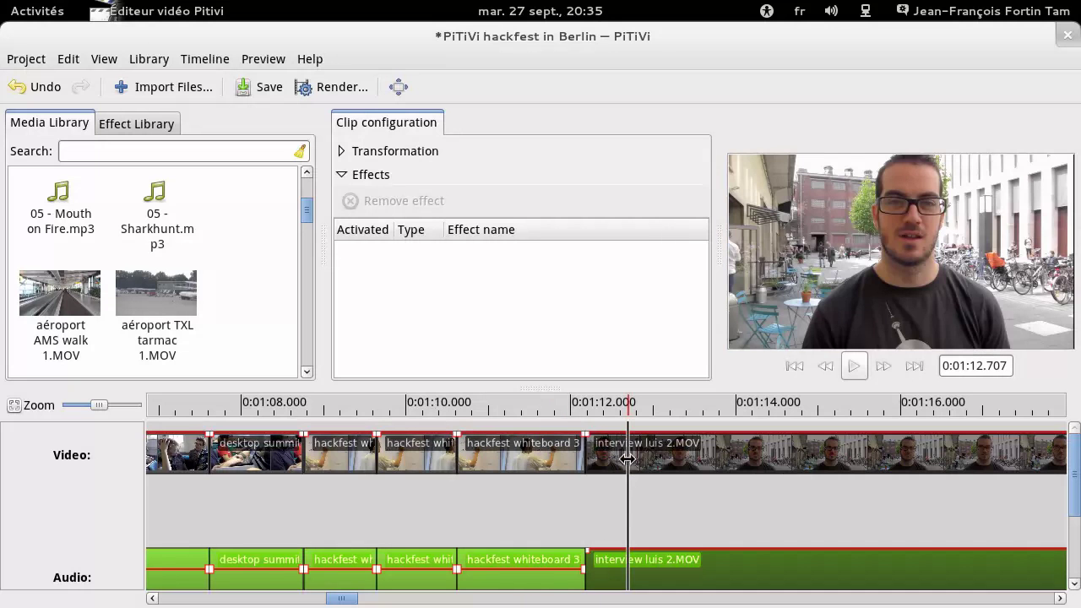
{"action": "left_click", "coordinate": [423, 462]}
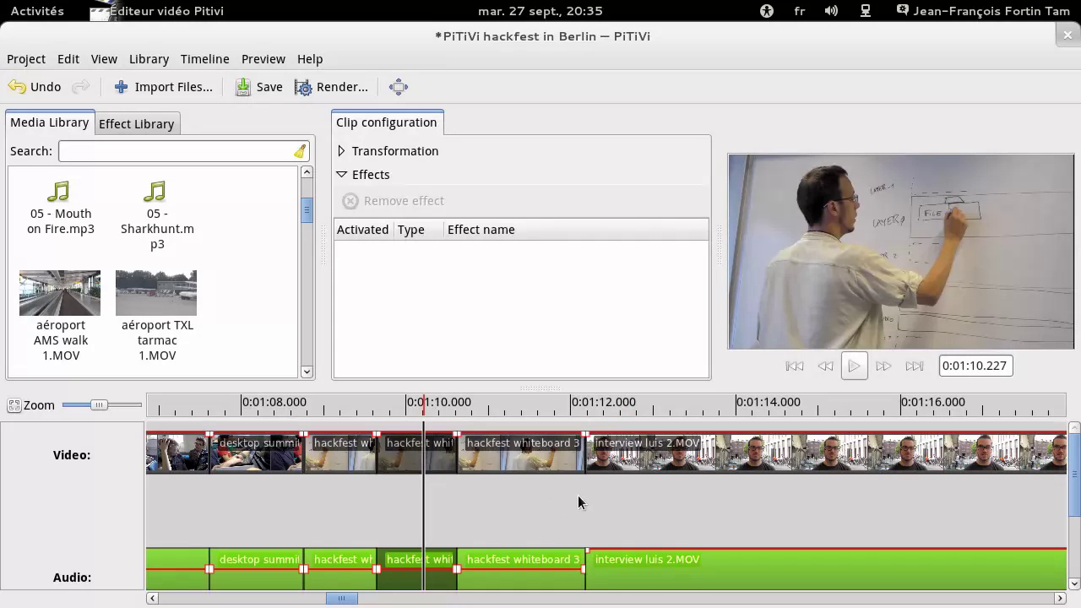
{"action": "left_click", "coordinate": [435, 498]}
- Split the last whiteboard piece at 1:11.180
{"action": "left_click_drag", "start_coordinate": [504, 478], "coordinate": [546, 472]}
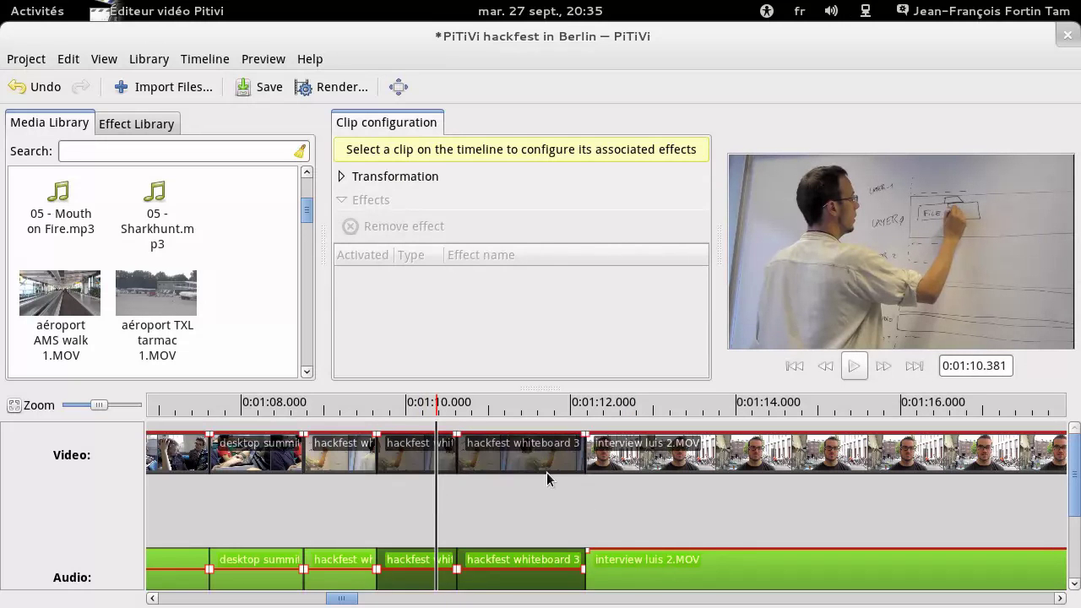
{"action": "left_click", "coordinate": [628, 500]}
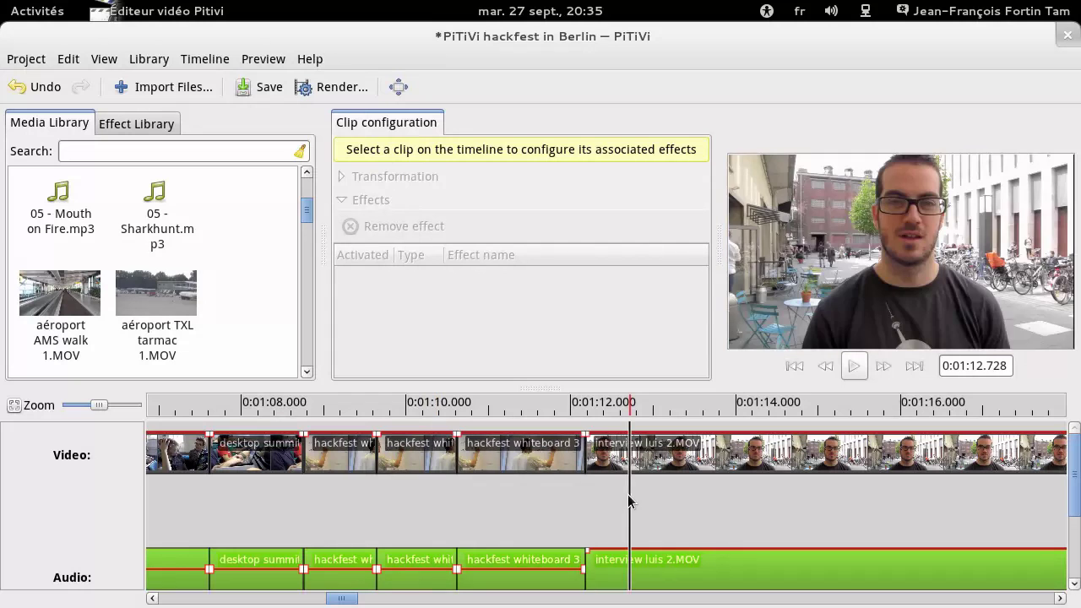
{"action": "left_click", "coordinate": [569, 498]}
{"action": "left_click", "coordinate": [525, 499]}
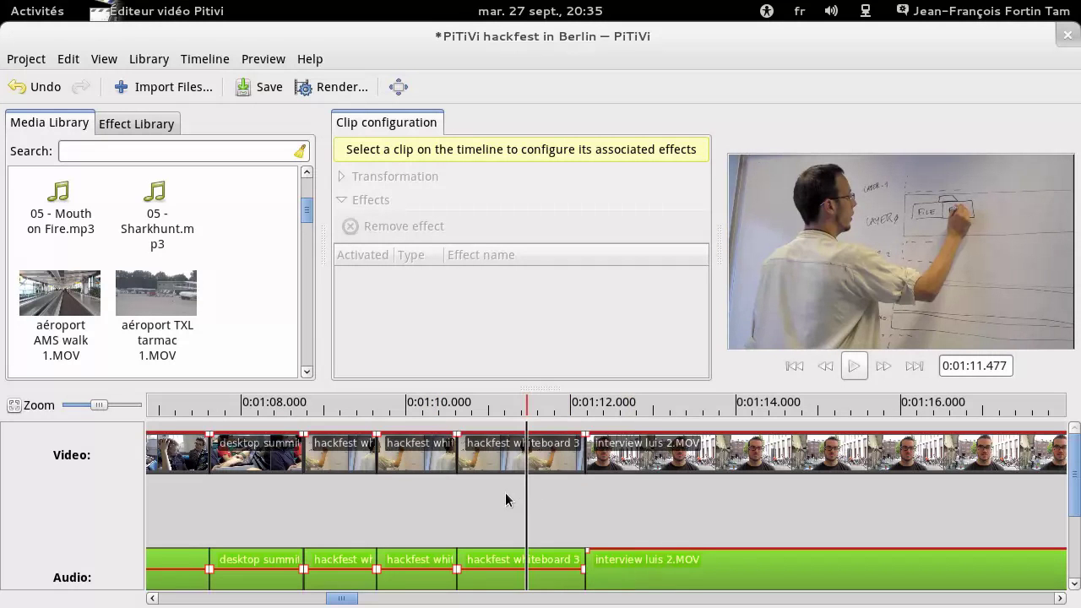
{"action": "left_click", "coordinate": [501, 465]}
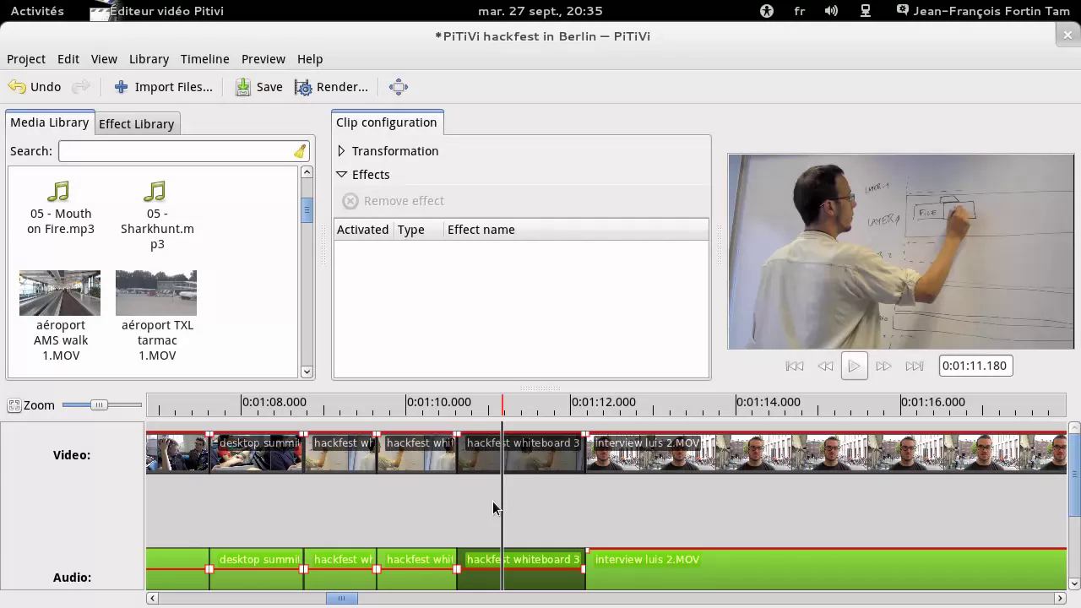
{"action": "key", "text": "s"}
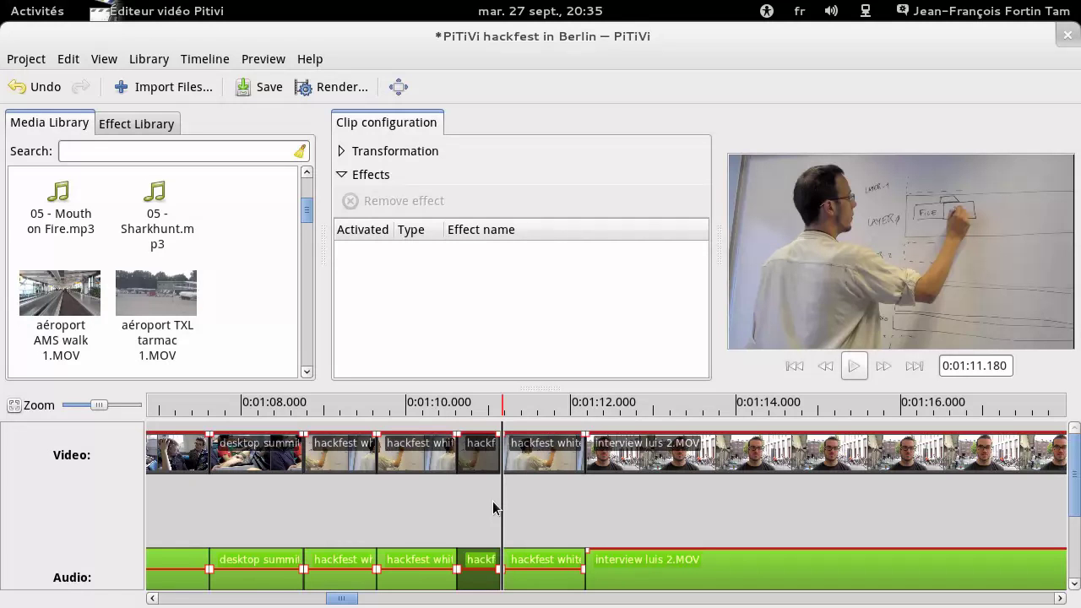
{"action": "left_click", "coordinate": [530, 498]}
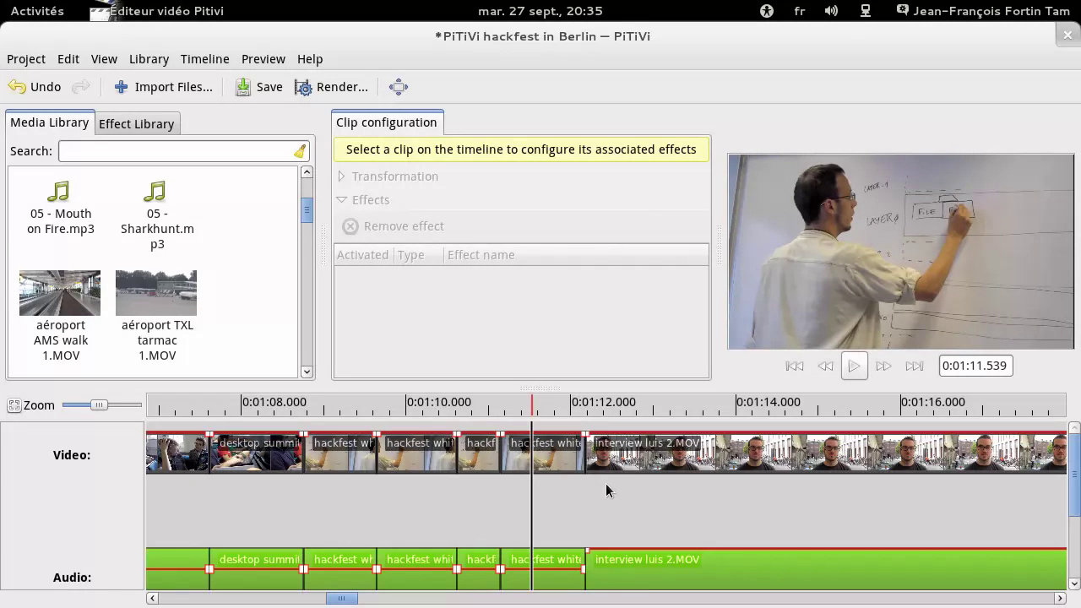
- Split interview luis 2.MOV at about 1:12.656
{"action": "left_click_drag", "start_coordinate": [637, 460], "coordinate": [611, 466]}
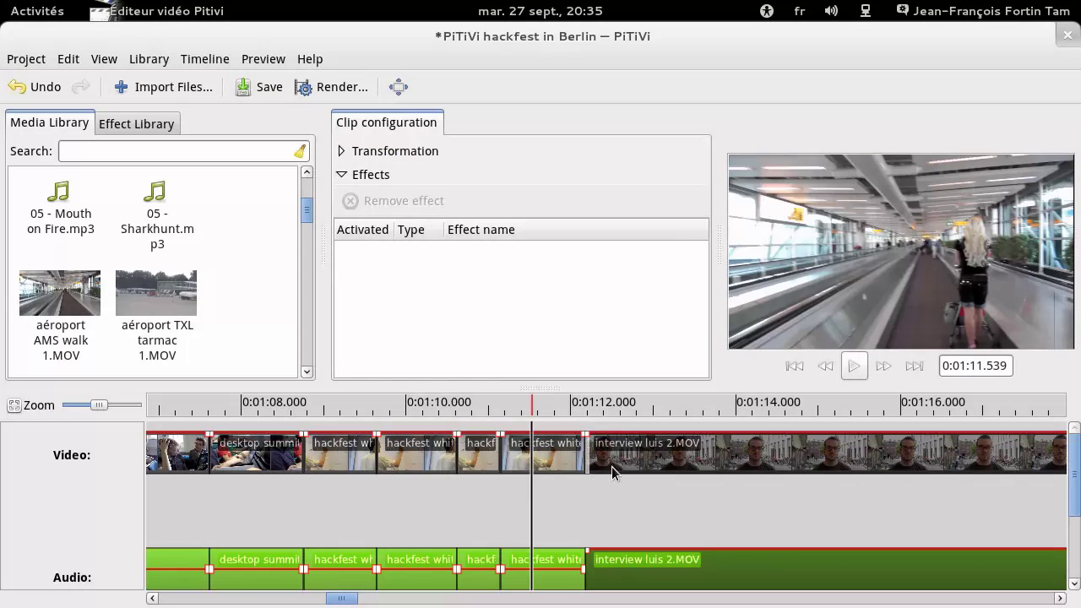
{"action": "left_click", "coordinate": [555, 497]}
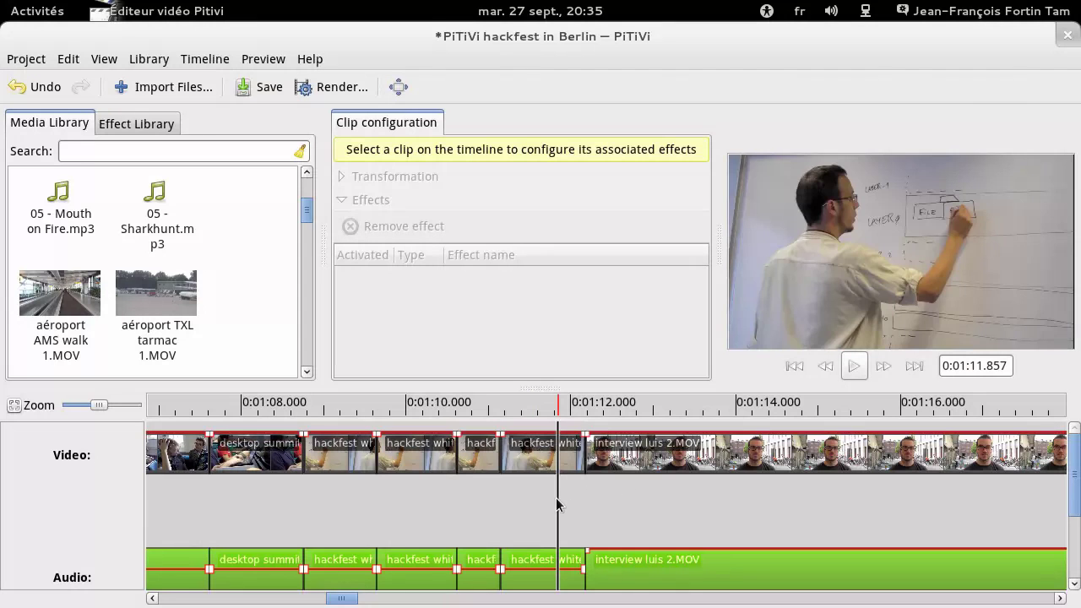
{"action": "left_click", "coordinate": [622, 493]}
{"action": "key", "text": "s"}
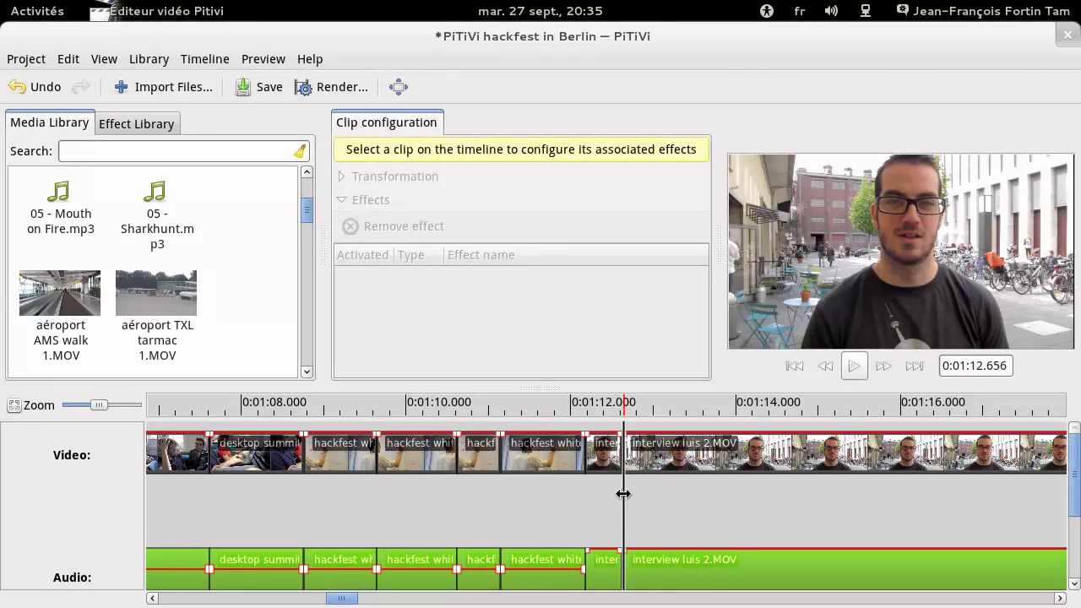
{"action": "left_click", "coordinate": [659, 492]}
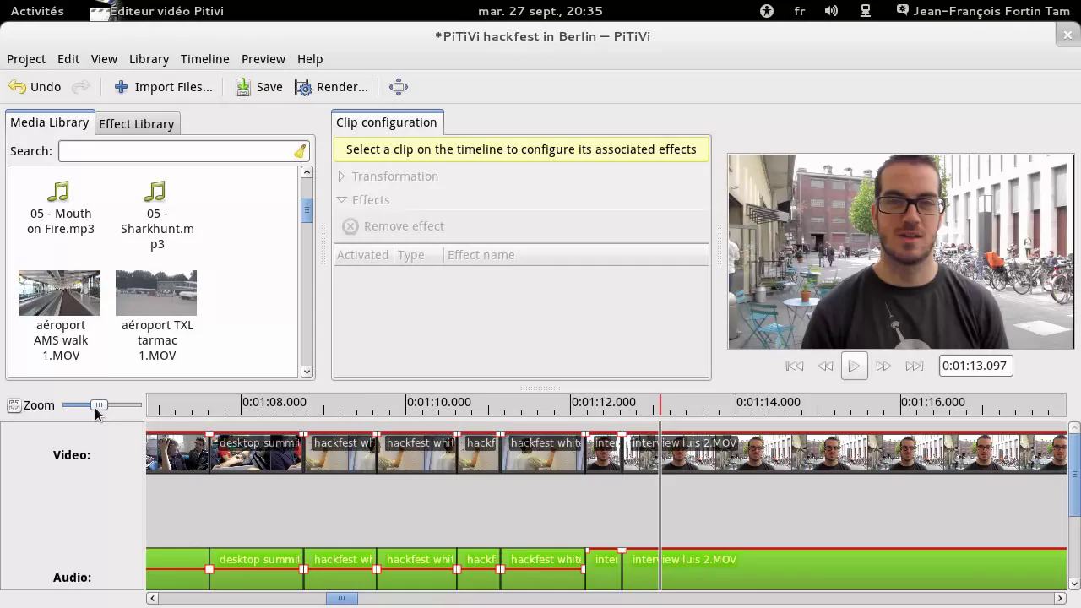
- Move the playhead to the interview shot at 0:01:26.693
{"action": "scroll", "coordinate": [97, 407], "scroll_direction": "down", "scroll_amount": 3}
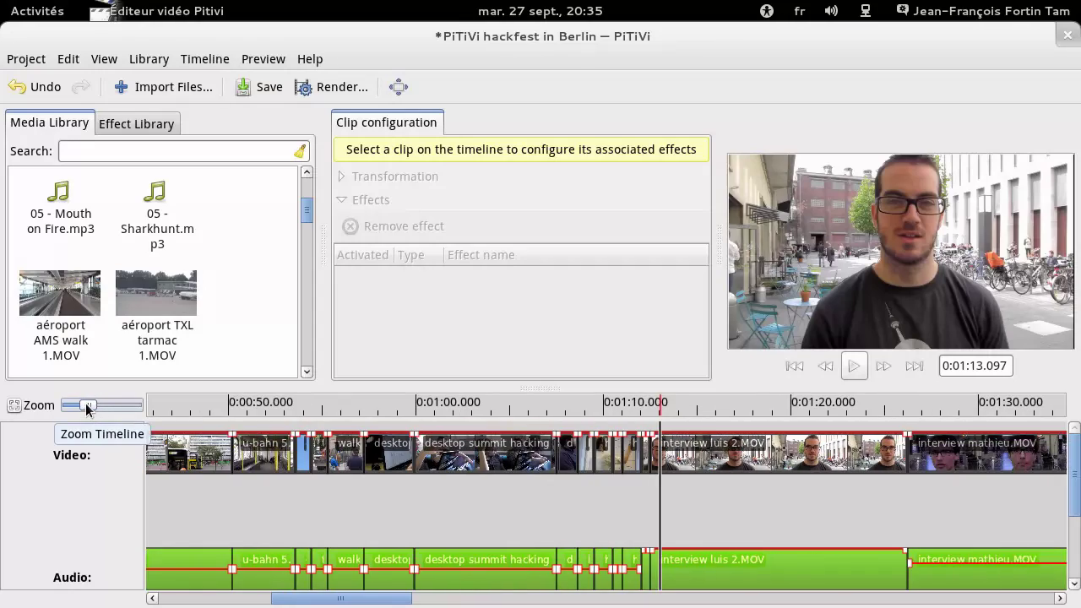
{"action": "left_click_drag", "start_coordinate": [513, 410], "coordinate": [478, 410]}
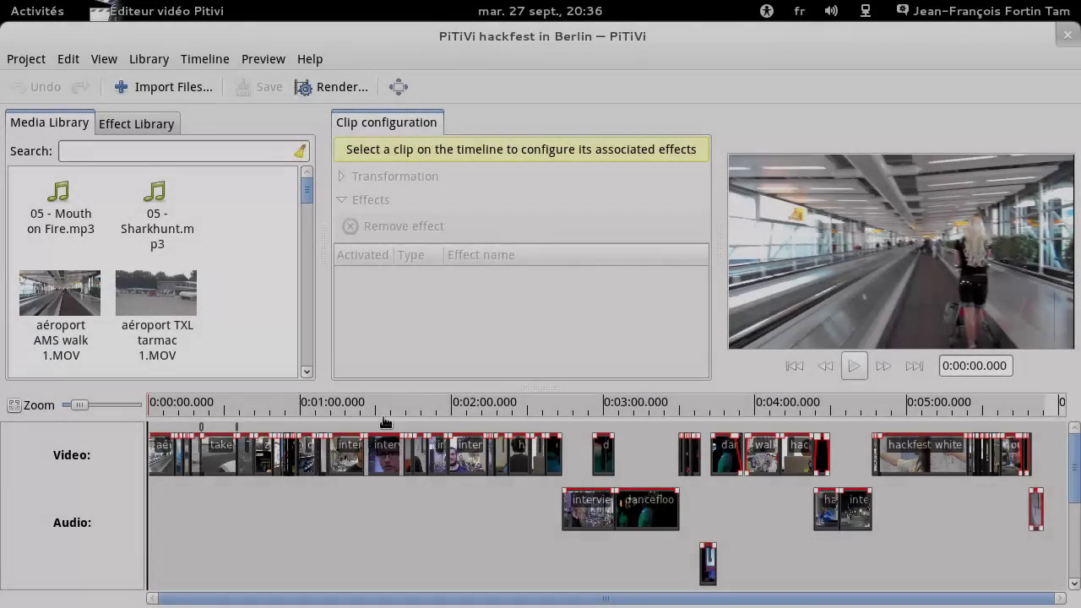
{"action": "left_click", "coordinate": [365, 509]}
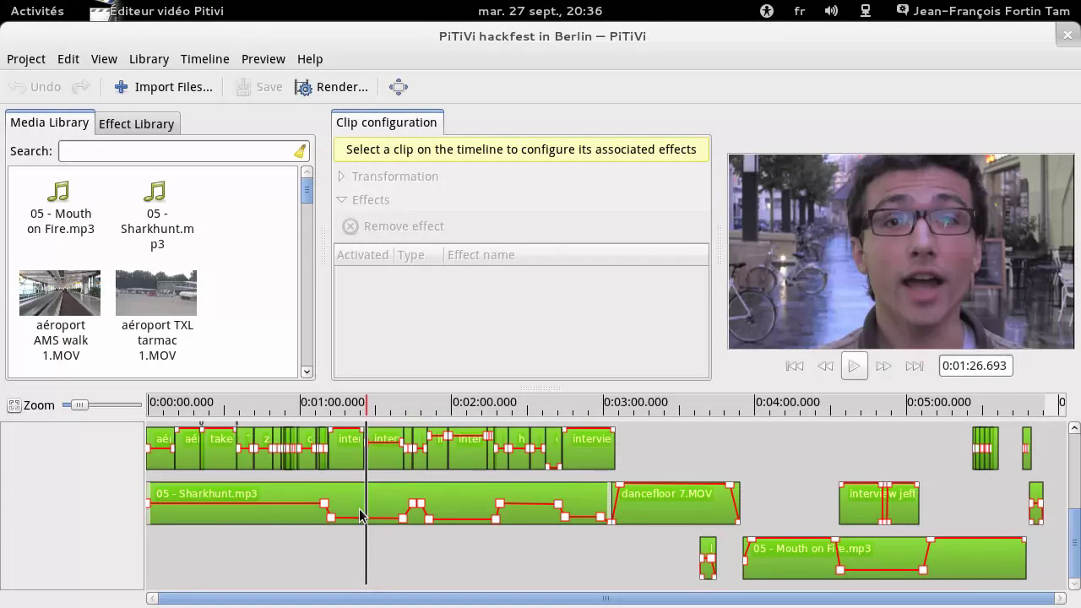
- Add a Sharkhunt.mp3 volume keyframe near its start at about 87%, then move toward the interview's end
{"action": "left_click", "coordinate": [240, 504]}
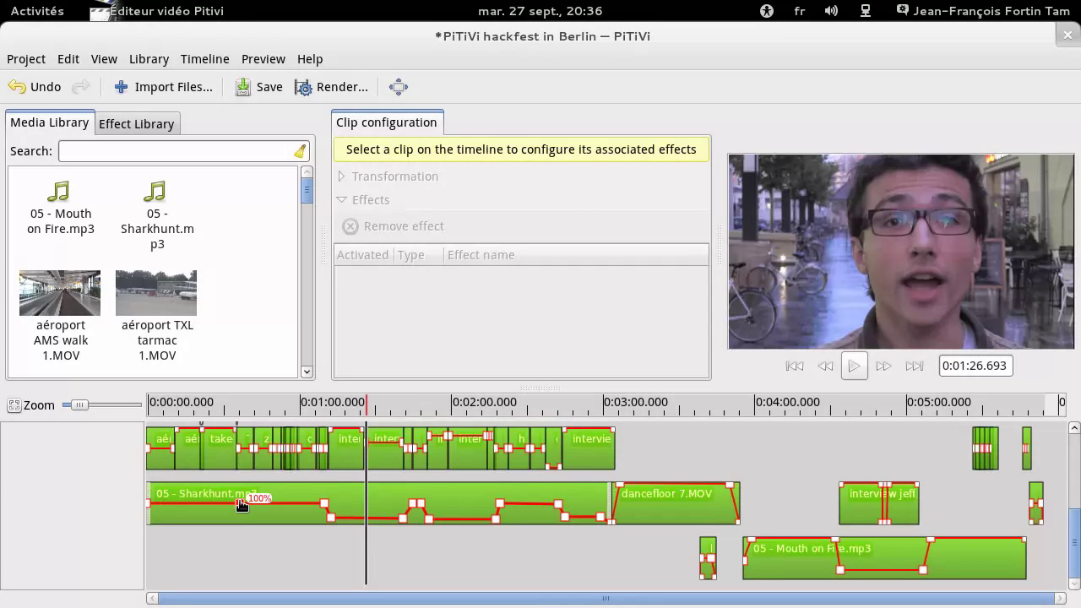
{"action": "mouse_move", "coordinate": [241, 504]}
{"action": "left_mouse_down"}
{"action": "mouse_move", "coordinate": [262, 501]}
{"action": "mouse_move", "coordinate": [258, 511]}
{"action": "mouse_move", "coordinate": [248, 502]}
{"action": "mouse_move", "coordinate": [211, 511]}
{"action": "mouse_move", "coordinate": [240, 506]}
{"action": "left_mouse_up"}
{"action": "left_click", "coordinate": [351, 406]}
{"action": "left_click", "coordinate": [349, 406]}
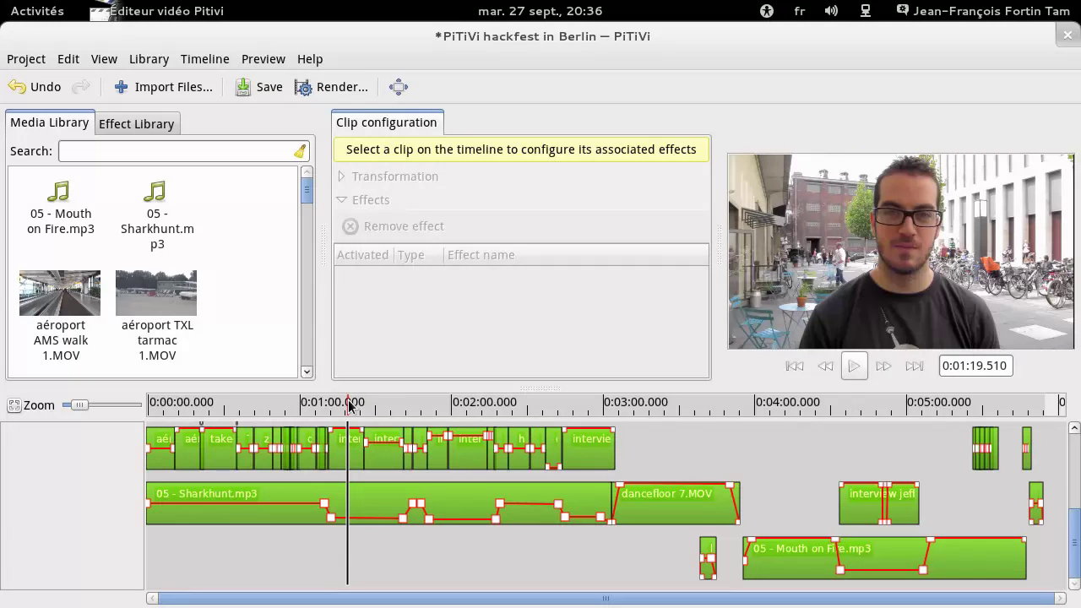
{"action": "left_click", "coordinate": [601, 428]}
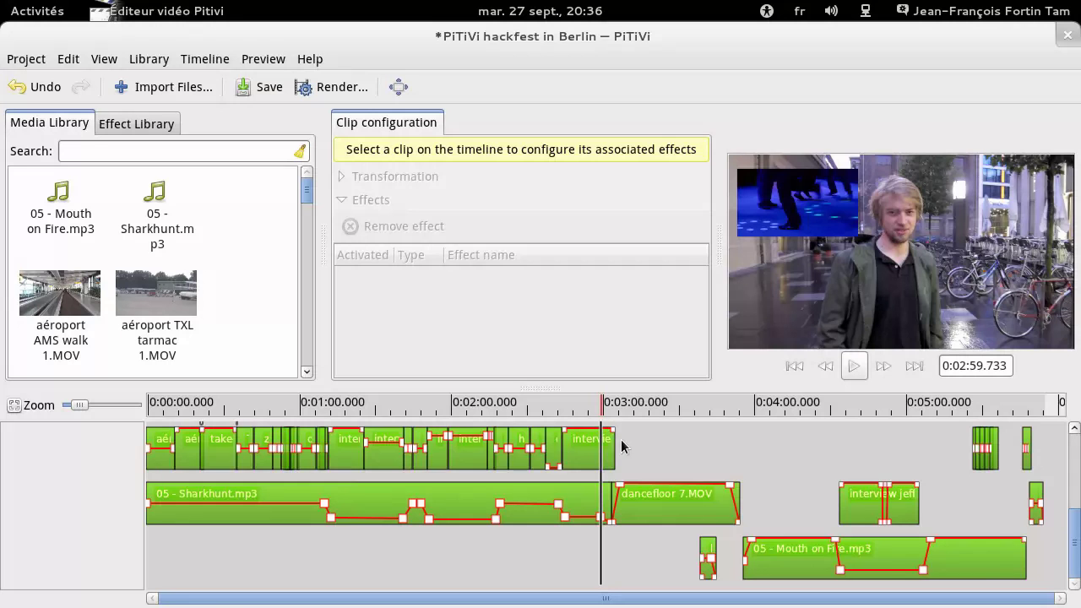
- Add a volume keyframe at about 3:00 on interview lubosz.MOV and drag its end keyframe down
{"action": "scroll", "coordinate": [603, 430], "scroll_direction": "up", "scroll_amount": 5}
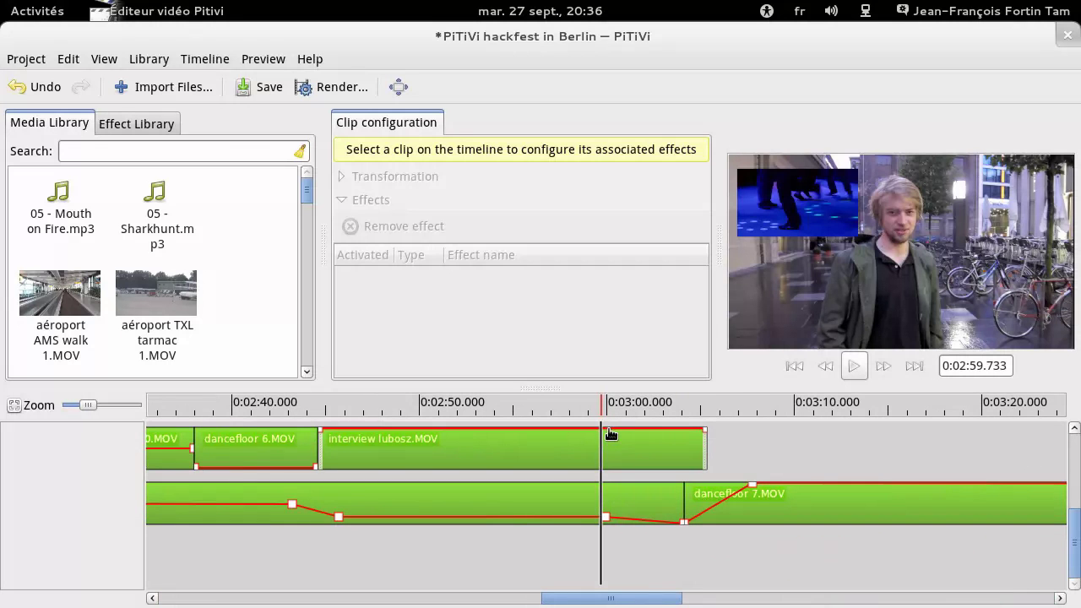
{"action": "double_click", "coordinate": [607, 428]}
{"action": "left_click_drag", "start_coordinate": [708, 434], "coordinate": [702, 484]}
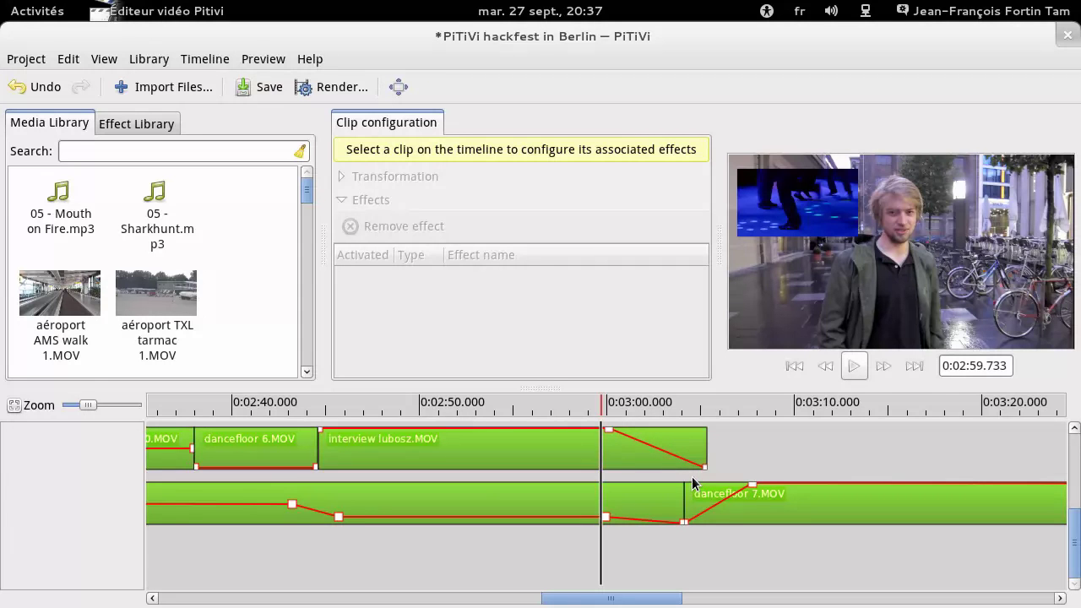
{"action": "scroll", "coordinate": [743, 480], "scroll_direction": "up", "scroll_amount": 3}
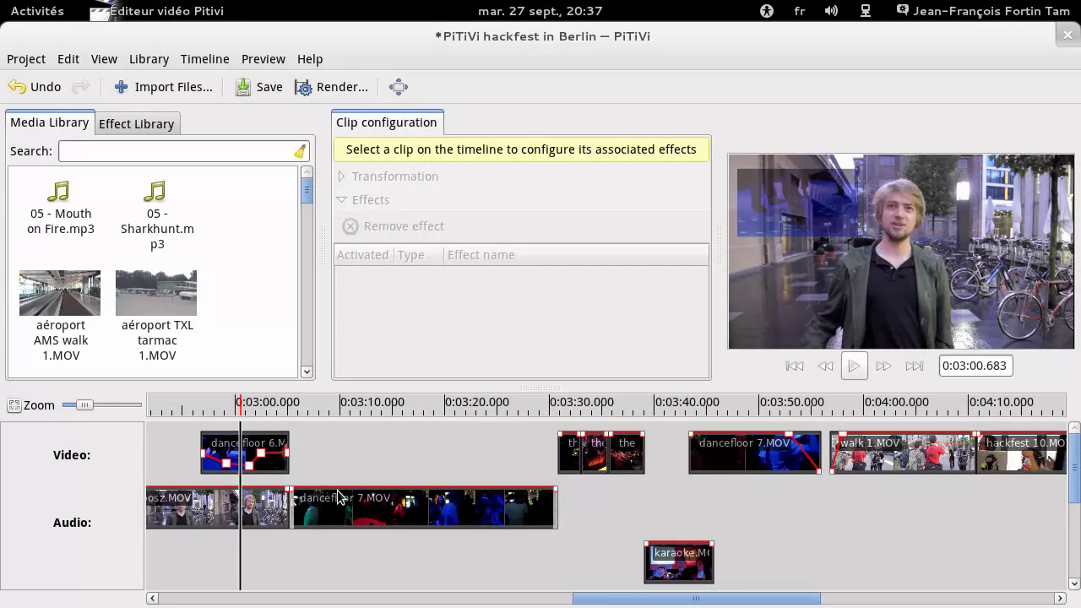
- Move dancefloor 6.MOV slightly earlier and split hackfest whiteboard 13.MOV at 0:05:13
{"action": "mouse_move", "coordinate": [263, 448]}
{"action": "left_mouse_down"}
{"action": "mouse_move", "coordinate": [225, 447]}
{"action": "mouse_move", "coordinate": [278, 440]}
{"action": "left_mouse_up"}
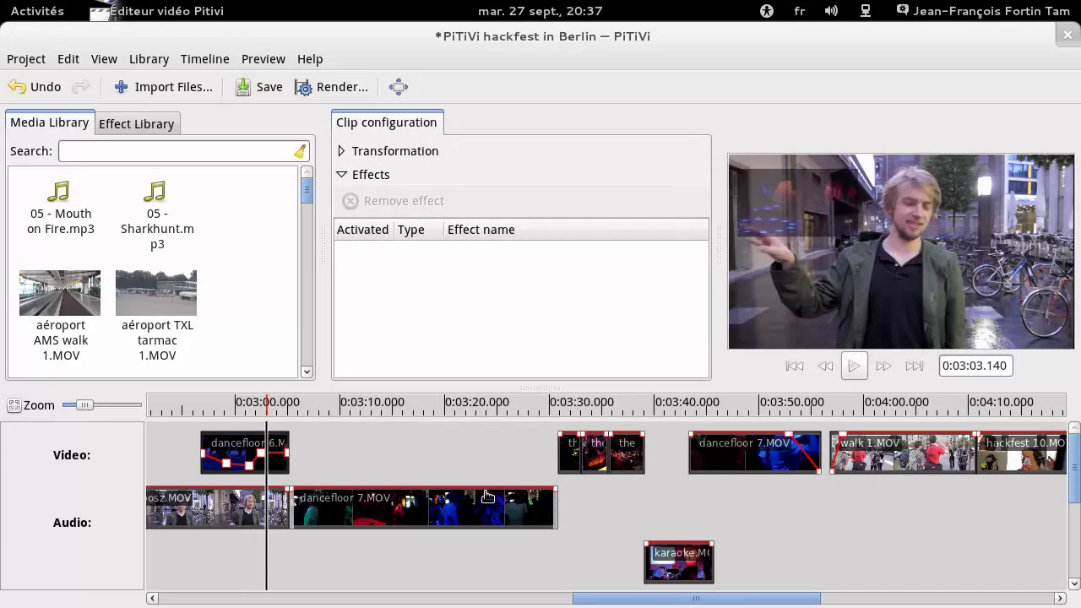
{"action": "scroll", "coordinate": [480, 504], "scroll_direction": "right", "scroll_amount": 8}
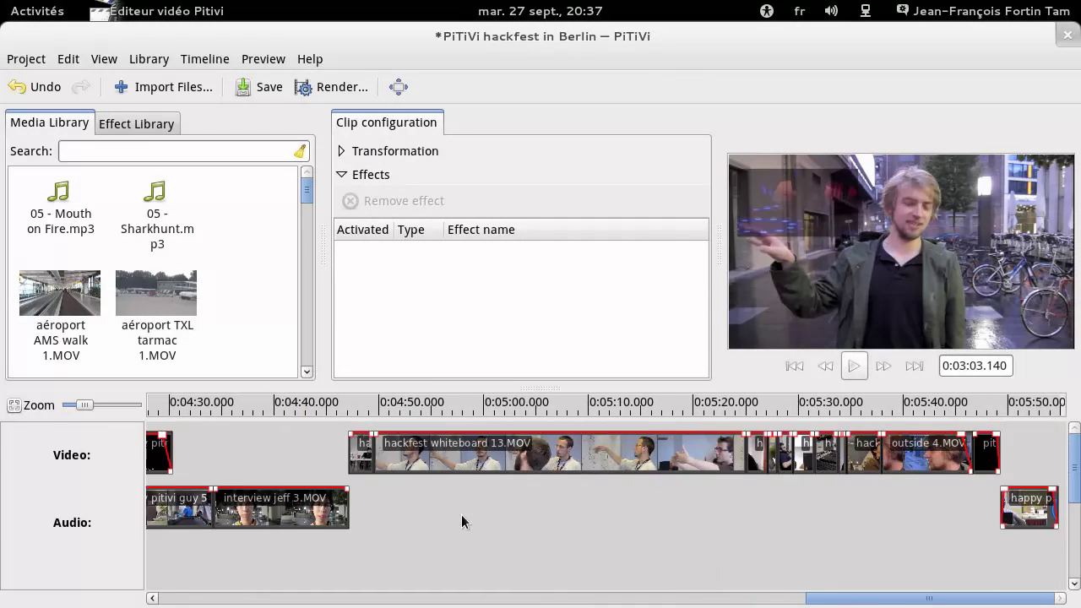
{"action": "scroll", "coordinate": [548, 515], "scroll_direction": "right", "scroll_amount": 3}
{"action": "left_click", "coordinate": [621, 456]}
{"action": "key", "text": "s"}
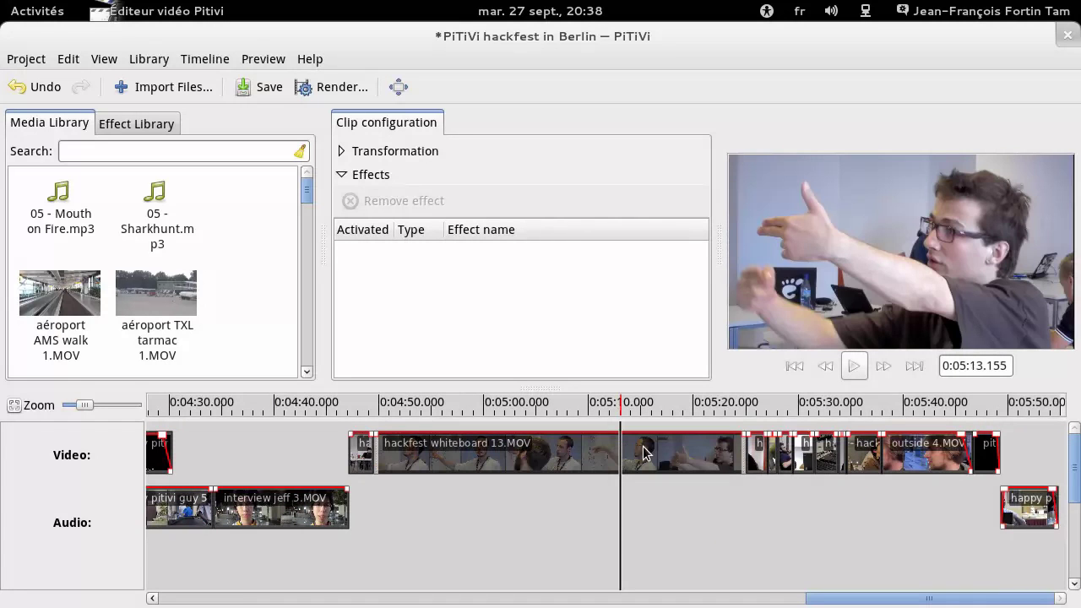
- Slide hackfest 16.MOV right to overlap whiteboard 13.MOV near 4:50 and preview the crossfade
{"action": "left_click", "coordinate": [382, 461]}
{"action": "scroll", "coordinate": [430, 499], "scroll_direction": "up", "scroll_amount": 2}
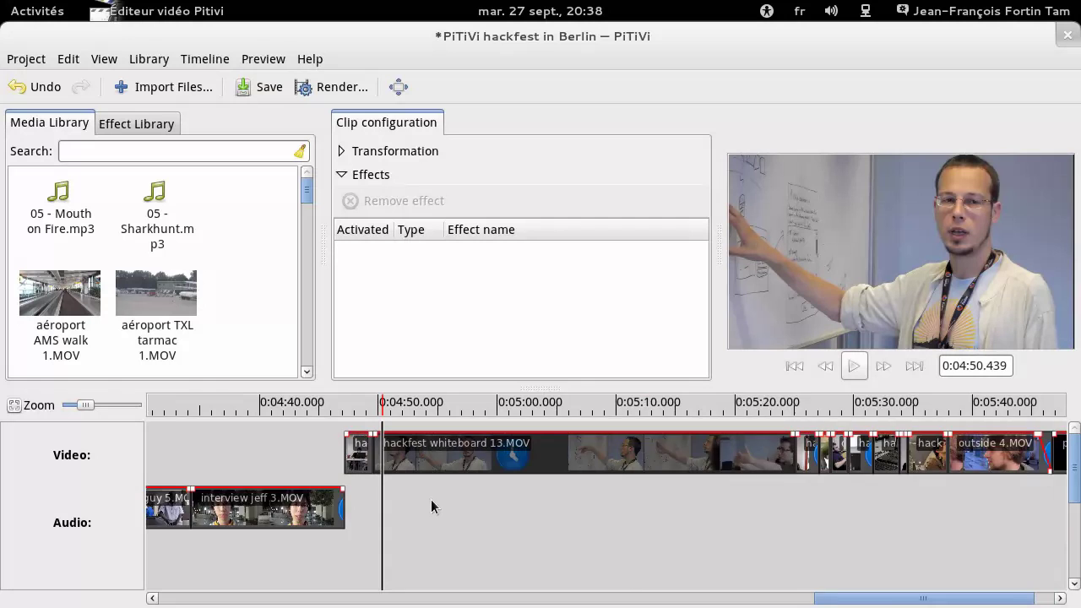
{"action": "scroll", "coordinate": [418, 493], "scroll_direction": "up", "scroll_amount": 3}
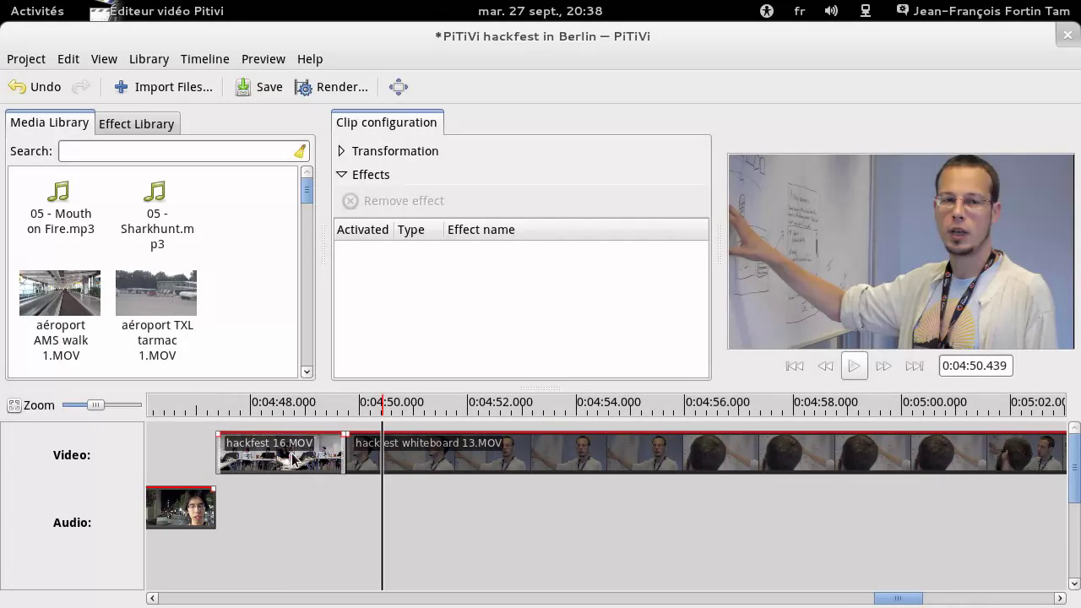
{"action": "left_click_drag", "start_coordinate": [293, 458], "coordinate": [324, 456]}
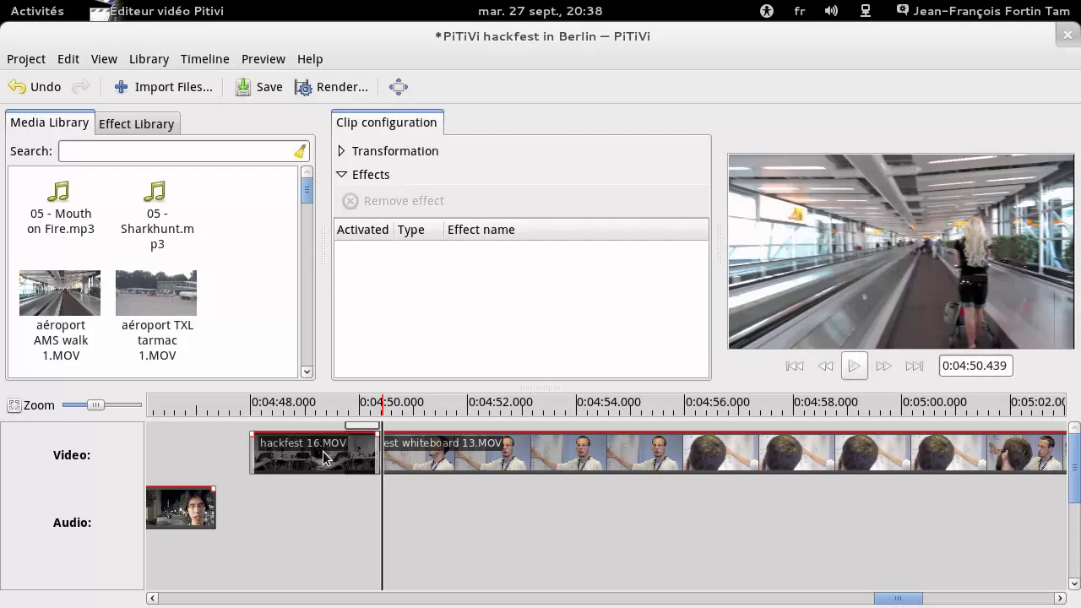
{"action": "left_click", "coordinate": [365, 407]}
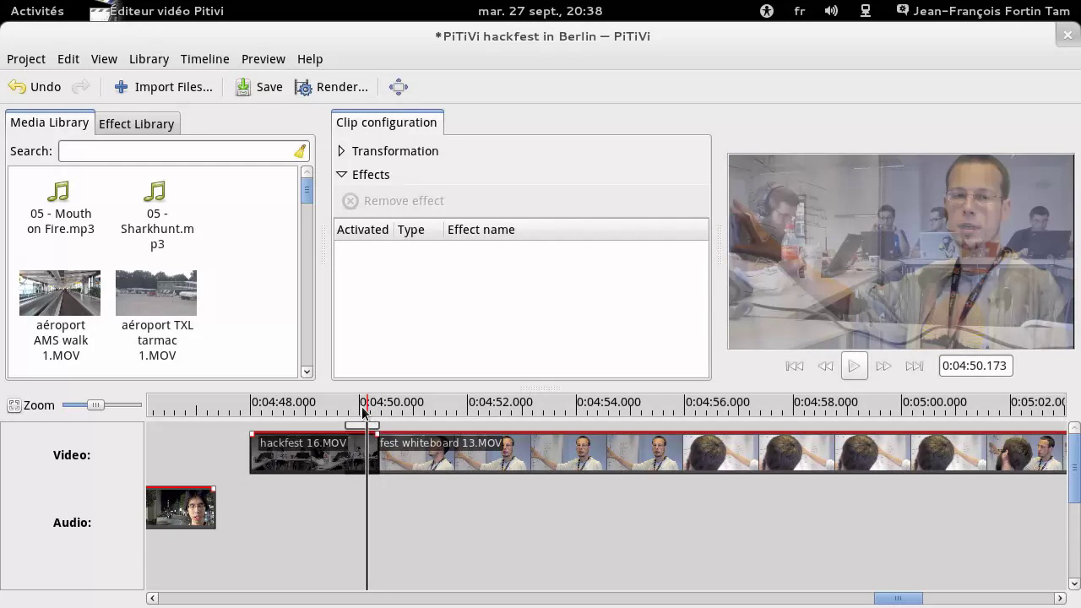
{"action": "left_click", "coordinate": [359, 408]}
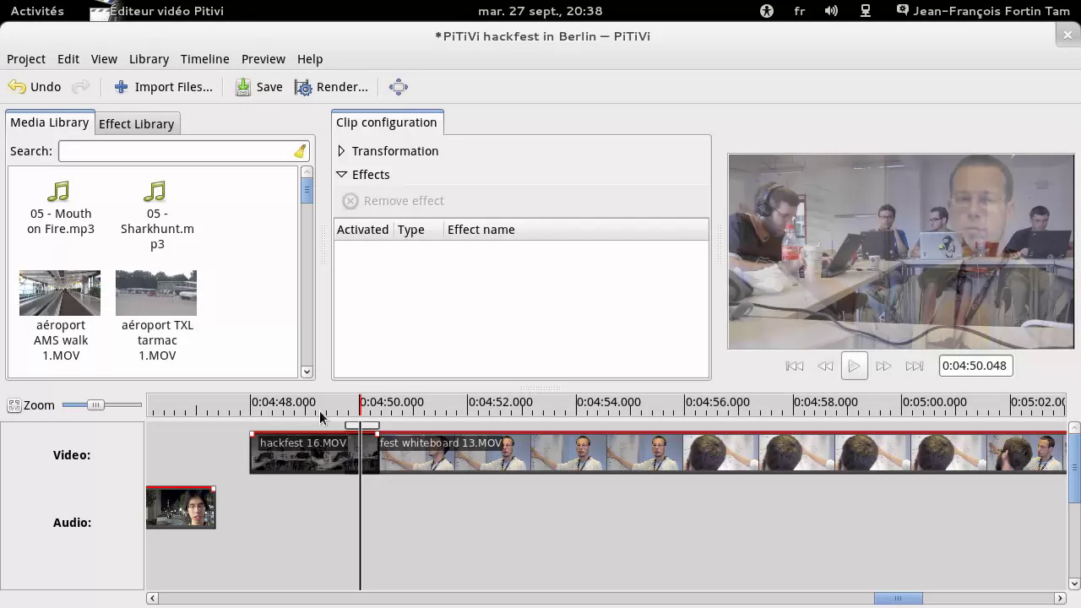
- Select dancefloor 7.MOV and preview around 0:03:14
{"action": "scroll", "coordinate": [320, 415], "scroll_direction": "down", "scroll_amount": 5}
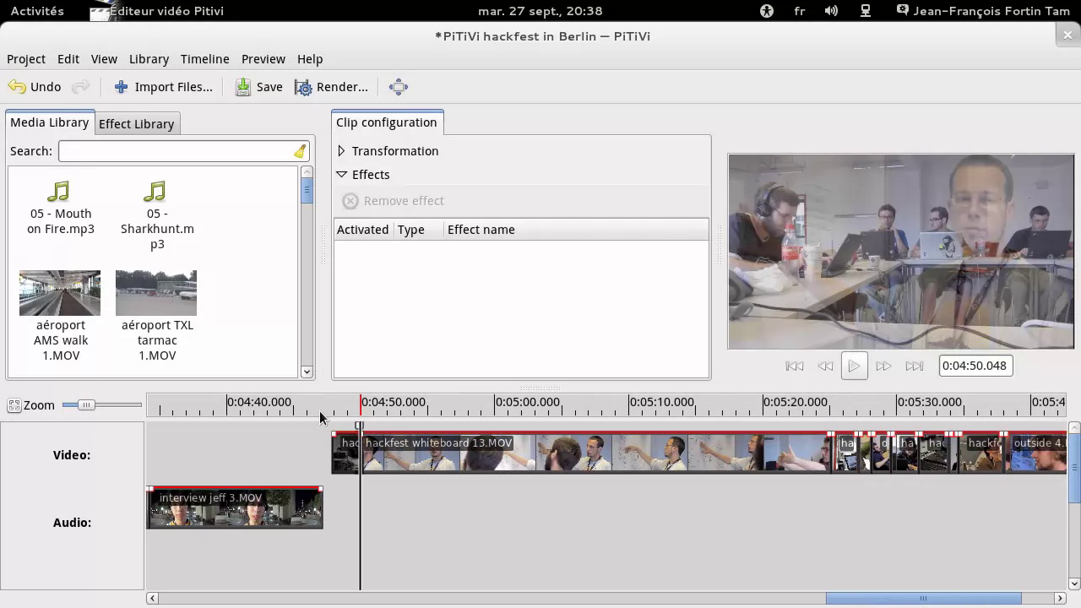
{"action": "scroll", "coordinate": [319, 414], "scroll_direction": "down", "scroll_amount": 3}
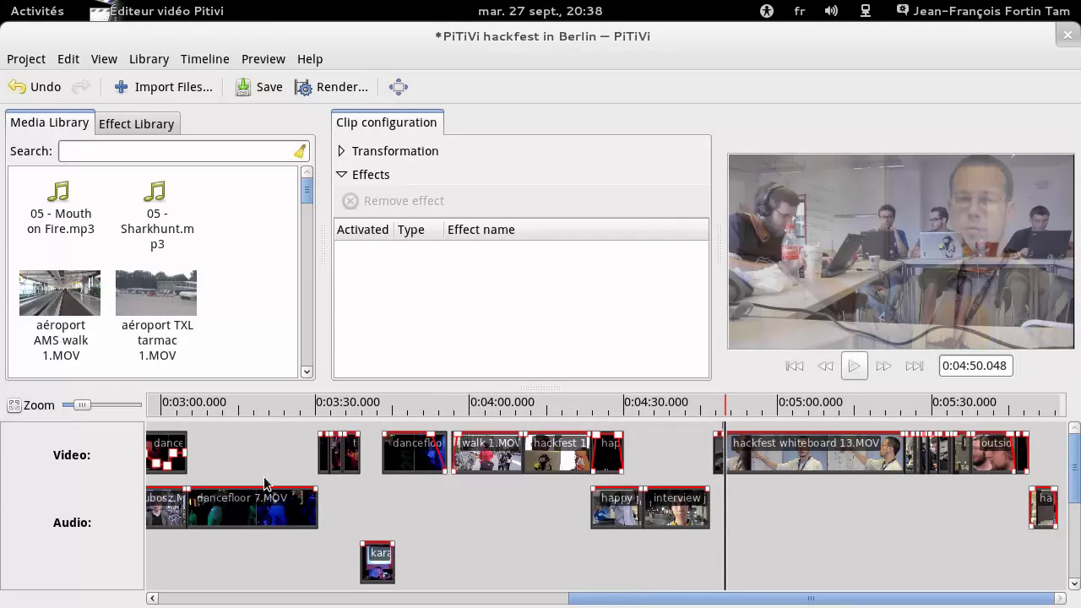
{"action": "left_click", "coordinate": [238, 502]}
{"action": "scroll", "coordinate": [308, 522], "scroll_direction": "up", "scroll_amount": 5}
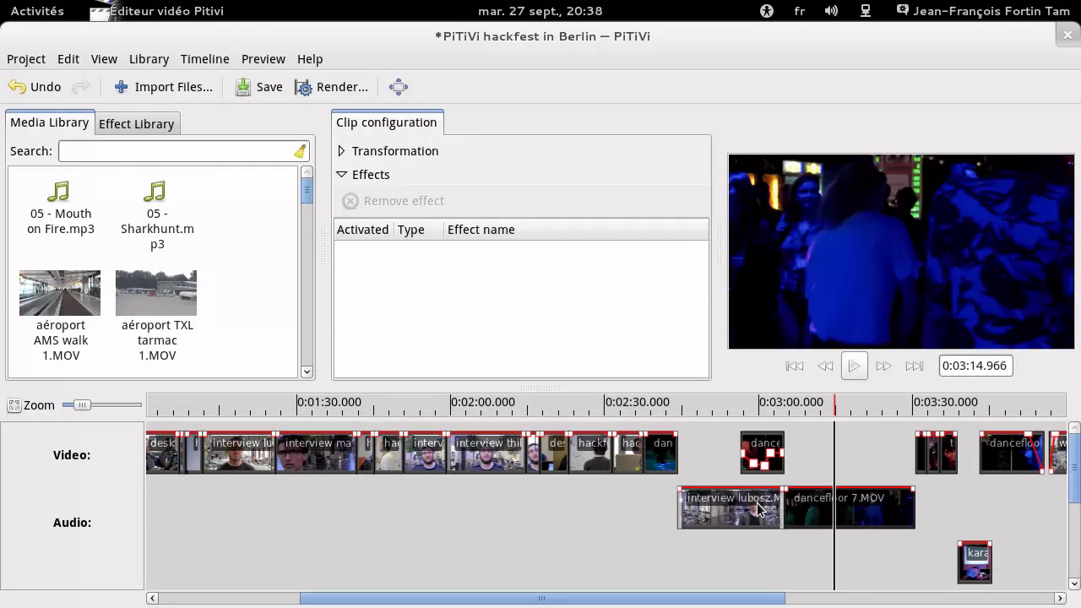
- Ripple-trim hackfest whiteboard 3.MOV's end and the cut near 1:49 so Interview thibault.MOV crossfades
{"action": "left_click", "coordinate": [722, 507]}
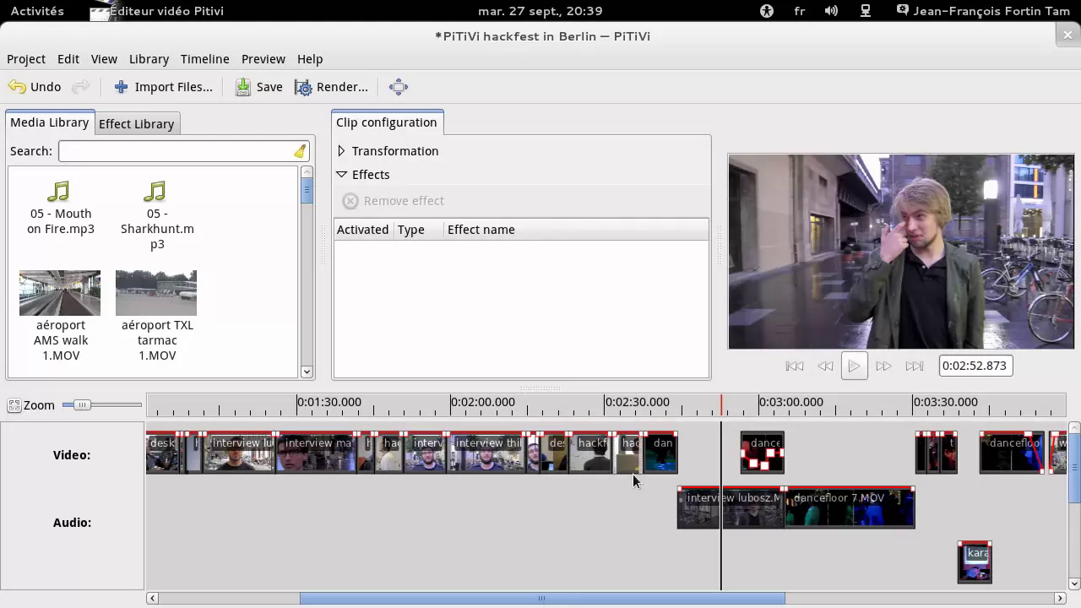
{"action": "left_click", "coordinate": [584, 455]}
{"action": "left_click", "coordinate": [599, 456]}
{"action": "scroll", "coordinate": [617, 460], "scroll_direction": "up", "scroll_amount": 5}
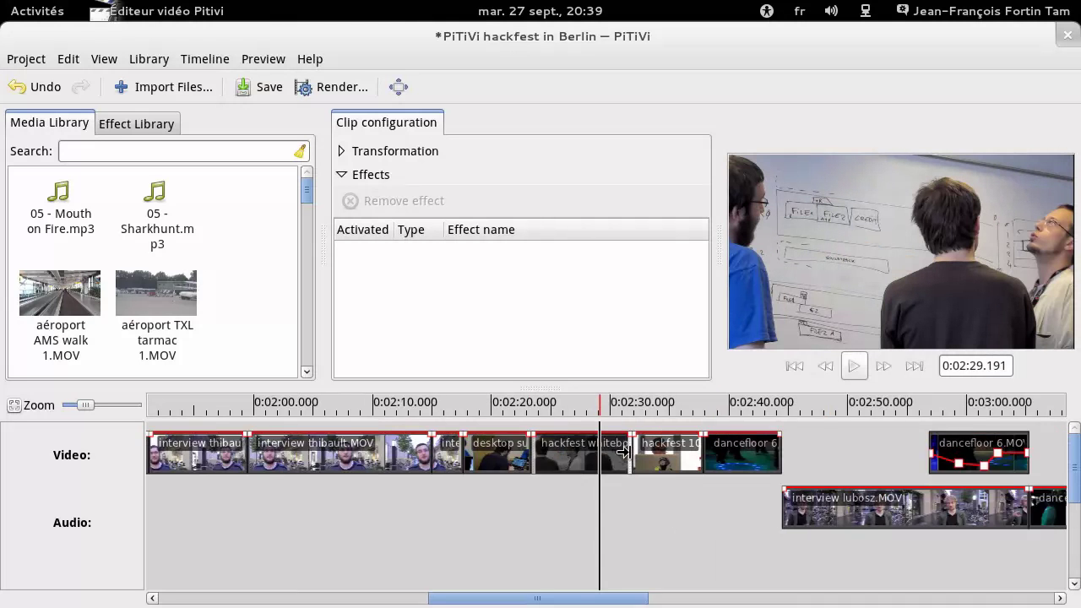
{"action": "left_click_drag", "start_coordinate": [663, 447], "coordinate": [647, 452]}
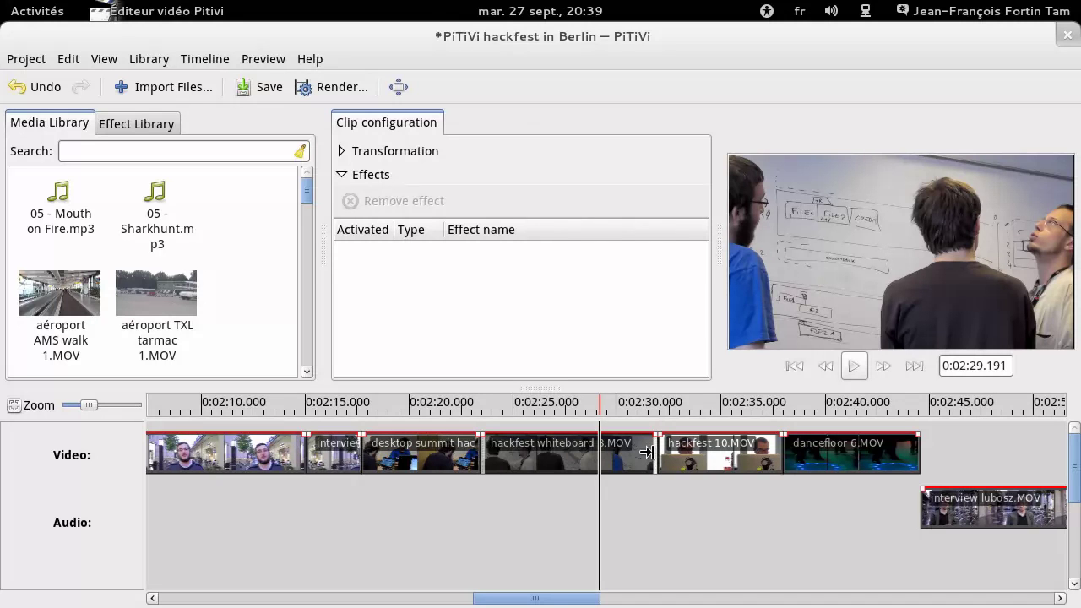
{"action": "left_click_drag", "start_coordinate": [647, 453], "coordinate": [607, 453]}
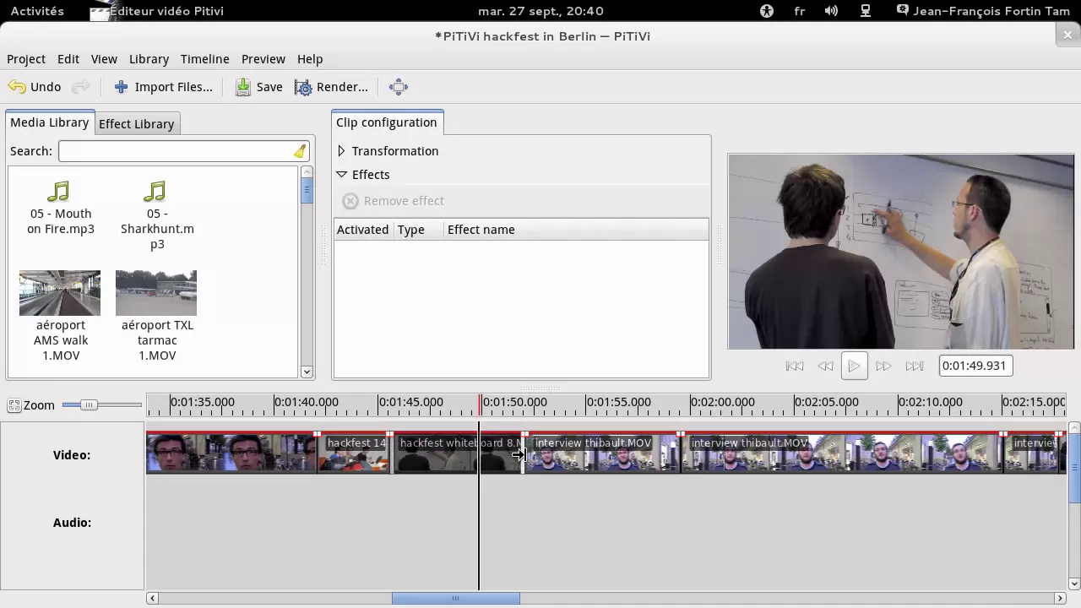
{"action": "mouse_move", "coordinate": [511, 454]}
{"action": "left_mouse_down"}
{"action": "mouse_move", "coordinate": [566, 454]}
{"action": "mouse_move", "coordinate": [518, 457]}
{"action": "left_mouse_up"}
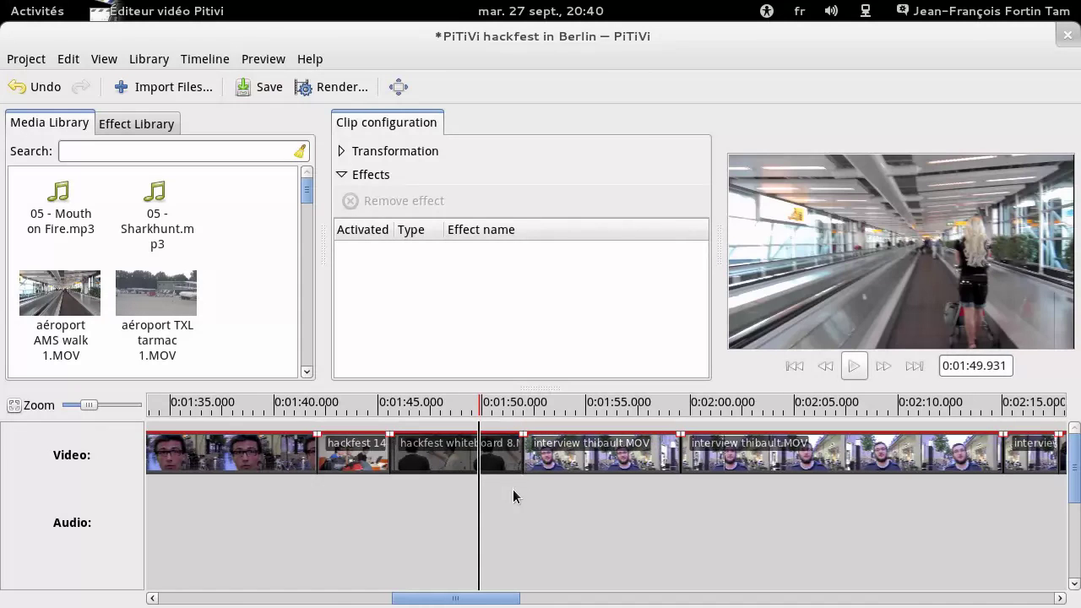
{"action": "left_click", "coordinate": [492, 460]}
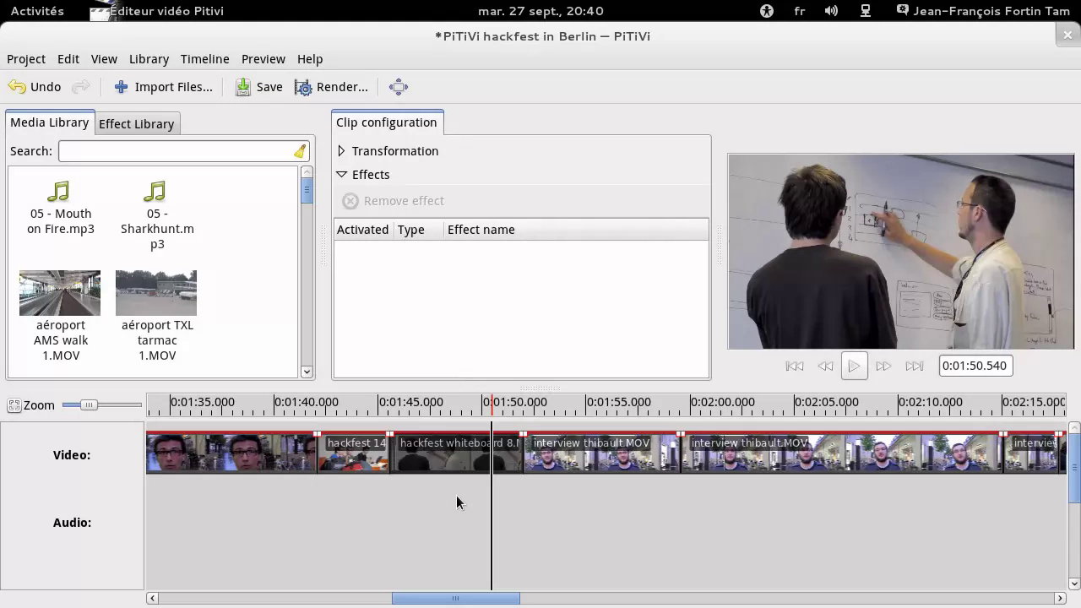
- Start a new project without saving the hackfest project, using the 720p24 (1280x720) preset
{"action": "key", "text": "ctrl+n"}
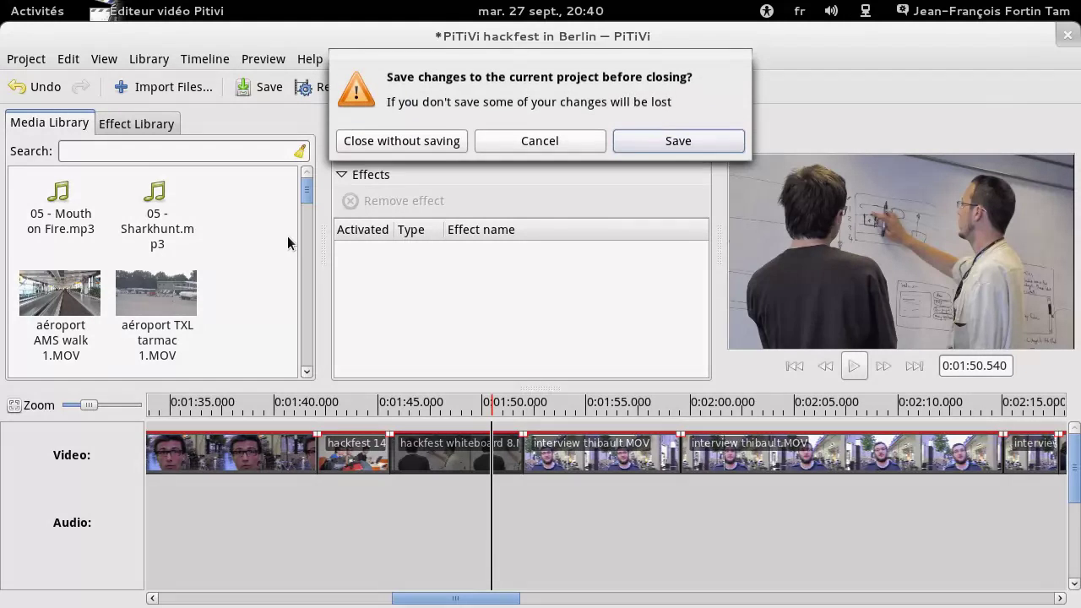
{"action": "left_click", "coordinate": [374, 144]}
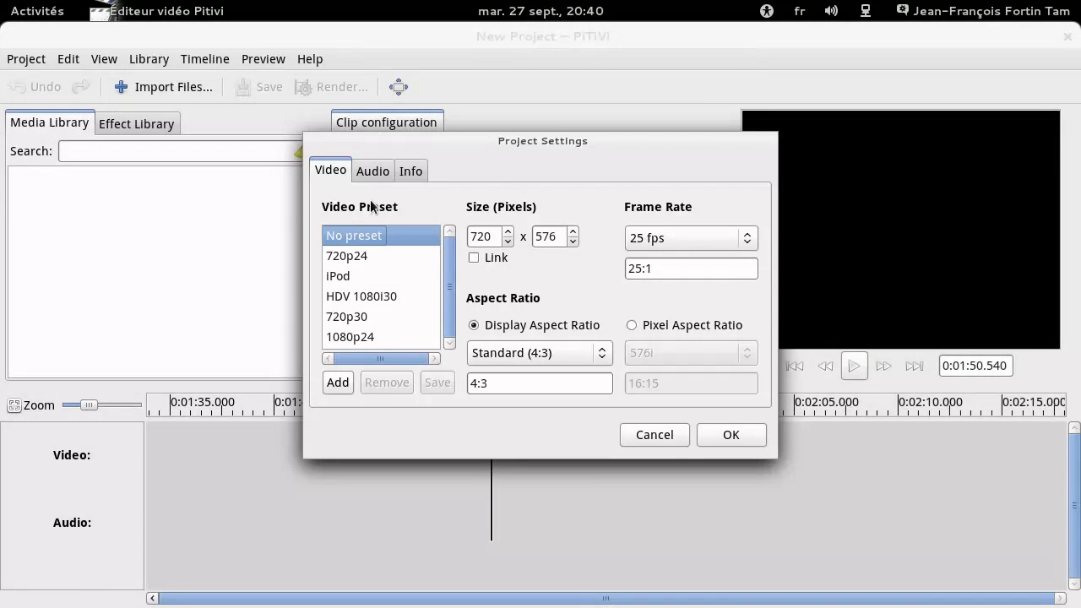
{"action": "left_click", "coordinate": [368, 254]}
{"action": "left_click", "coordinate": [705, 432]}
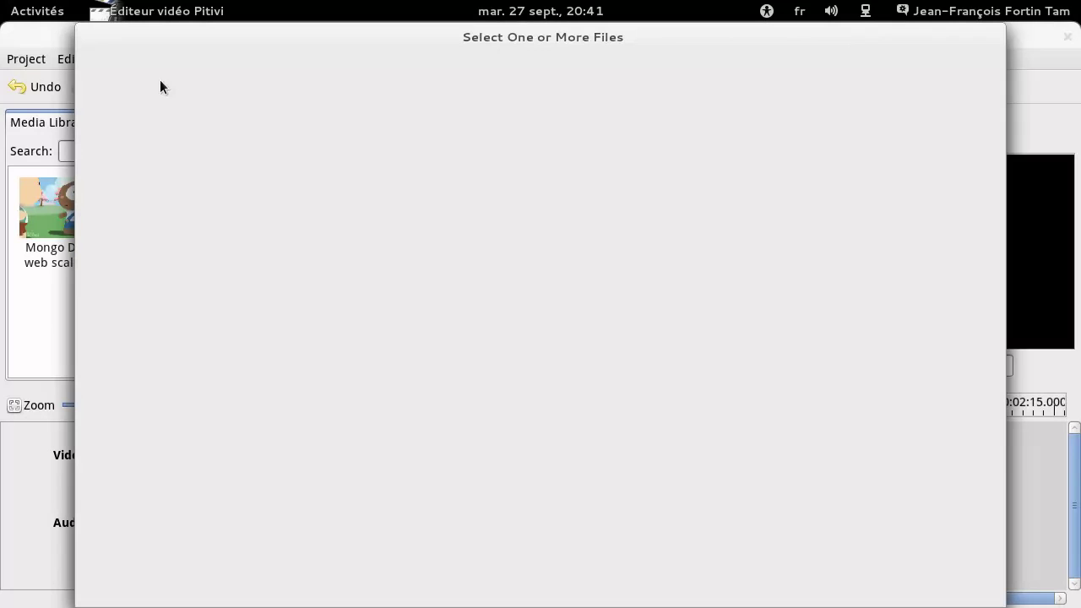
- Import MAH00744.MP4 from friends of gnome and place it at 0:00 above Mongo DB is web scale.flv
{"action": "left_click", "coordinate": [129, 381]}
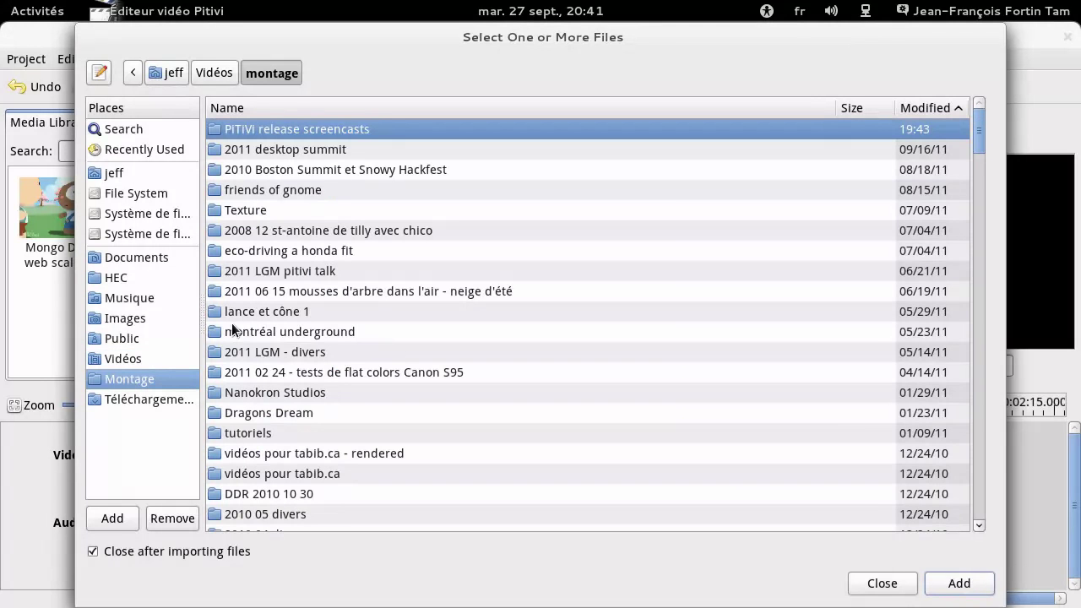
{"action": "double_click", "coordinate": [264, 190]}
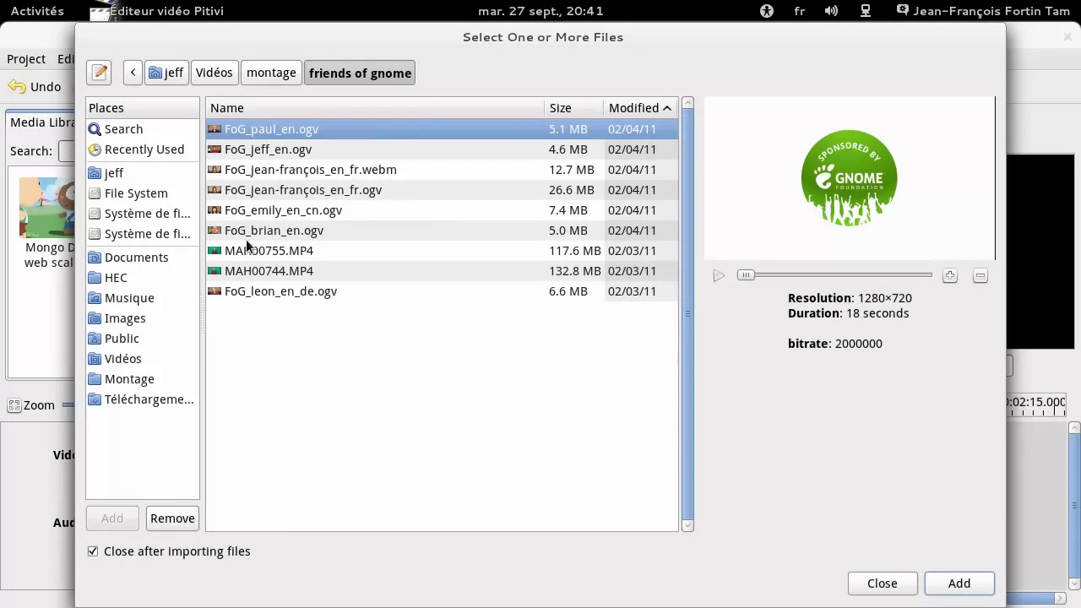
{"action": "double_click", "coordinate": [246, 270]}
{"action": "left_click_drag", "start_coordinate": [56, 203], "coordinate": [152, 478]}
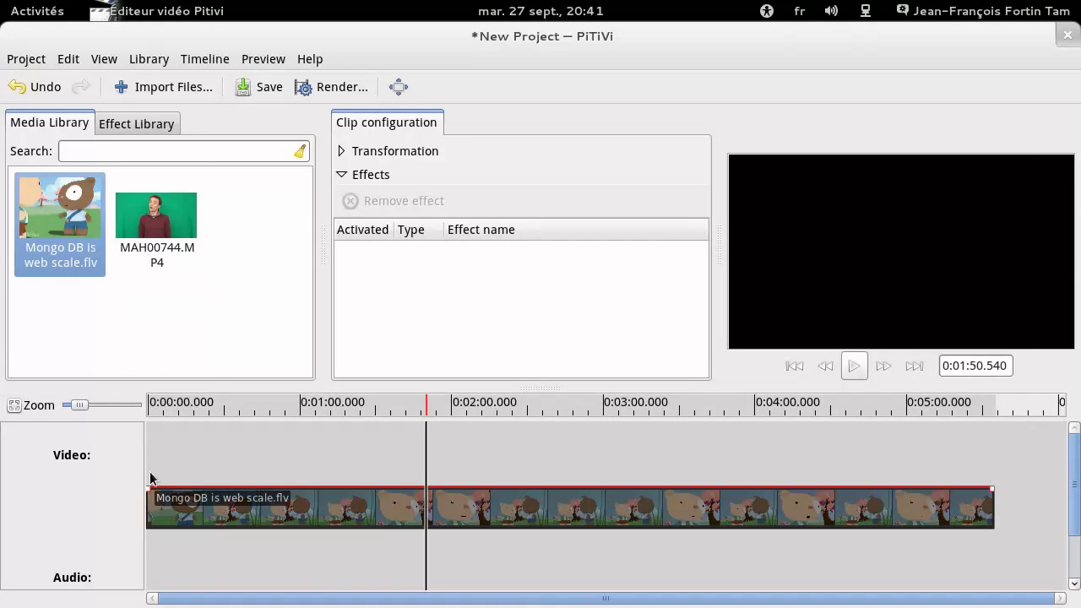
{"action": "left_click_drag", "start_coordinate": [140, 217], "coordinate": [207, 445]}
- Find 'alpha' in the Effect Library and apply Alpha Filter to the green-screen clip
{"action": "left_click", "coordinate": [207, 445]}
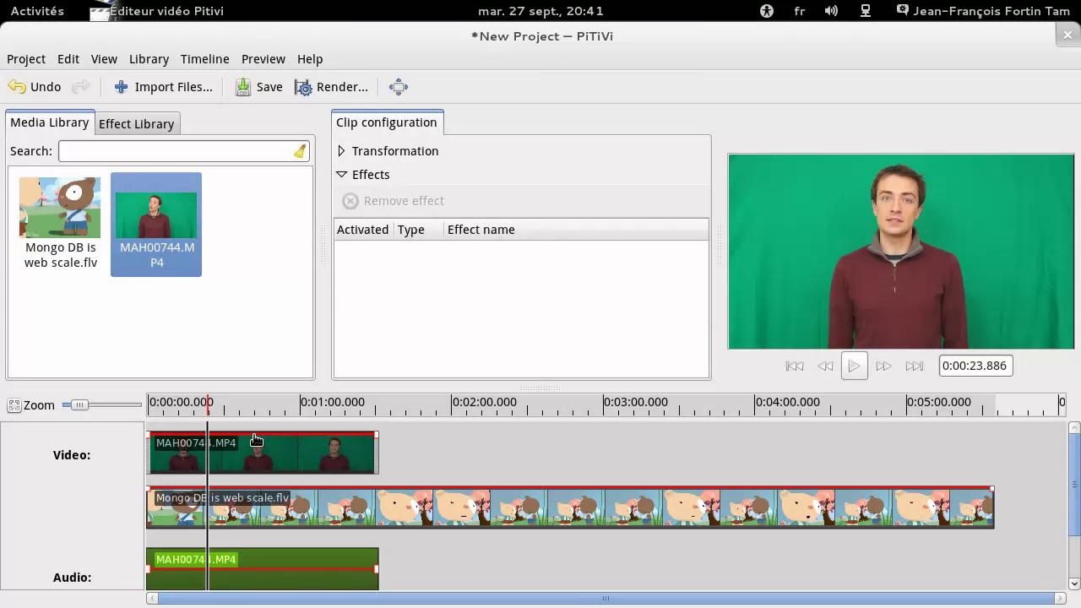
{"action": "left_click", "coordinate": [213, 409]}
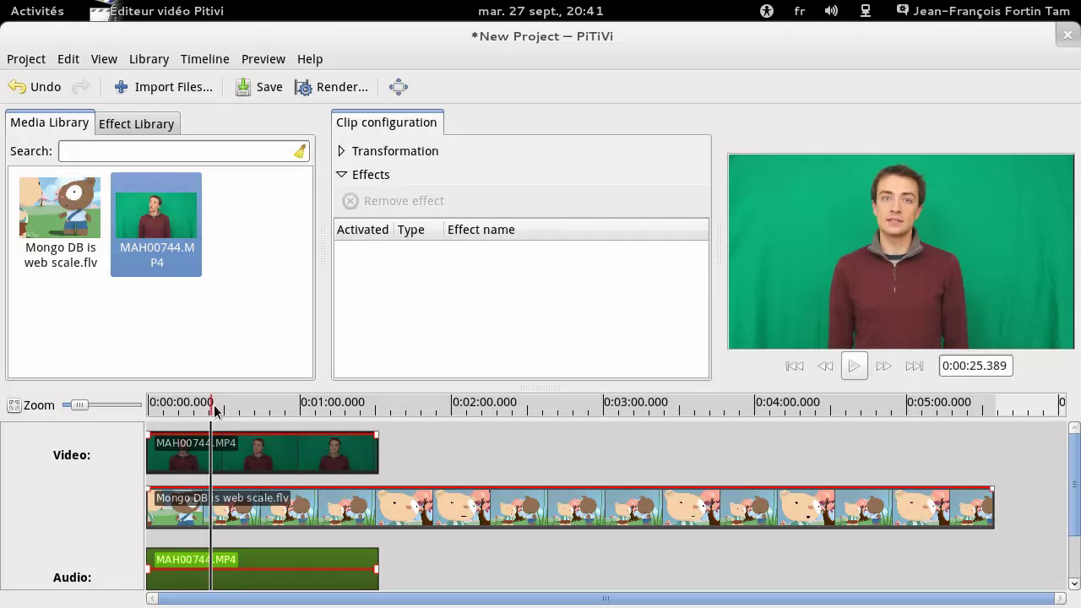
{"action": "left_click", "coordinate": [221, 450]}
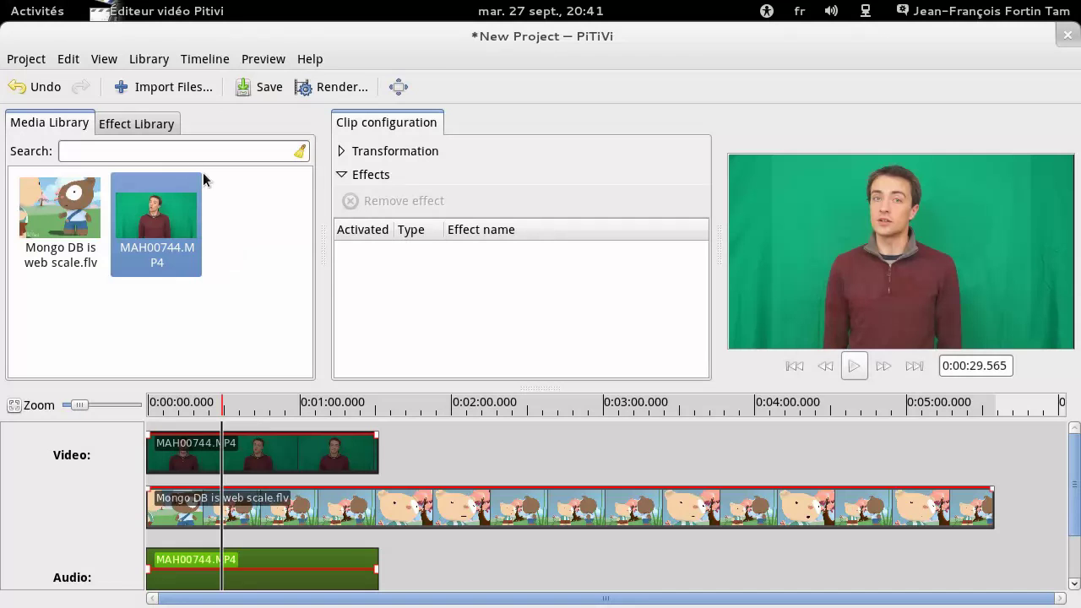
{"action": "left_click", "coordinate": [156, 126]}
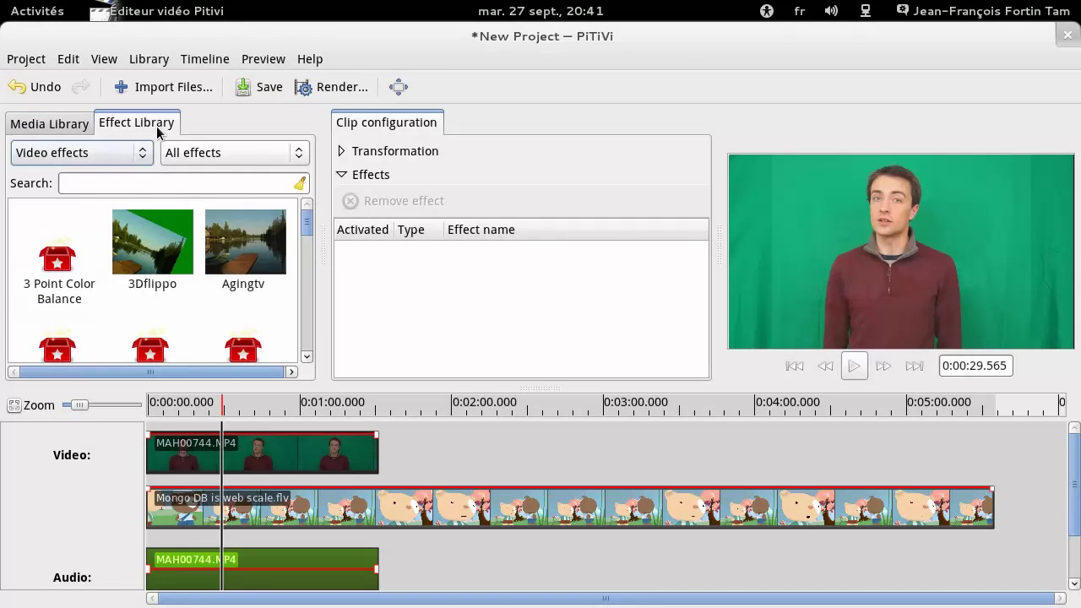
{"action": "left_click", "coordinate": [166, 182]}
{"action": "type", "text": "alpha"}
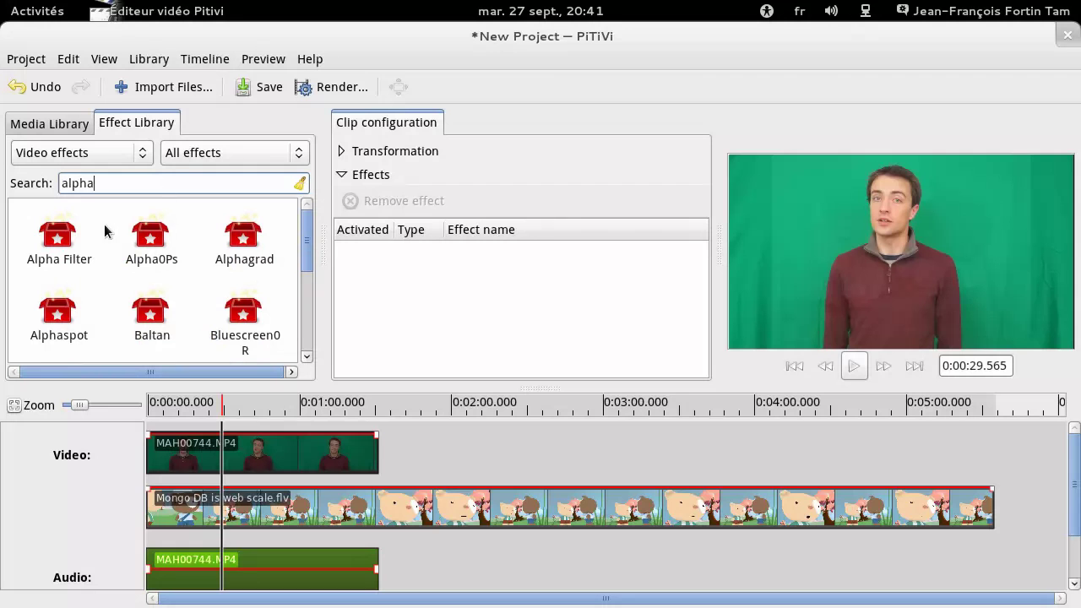
{"action": "left_click_drag", "start_coordinate": [59, 239], "coordinate": [419, 287]}
- Set the Alpha Filter method to Chroma Key green, raise Angle, and set Target Green to 76
{"action": "left_click", "coordinate": [439, 251]}
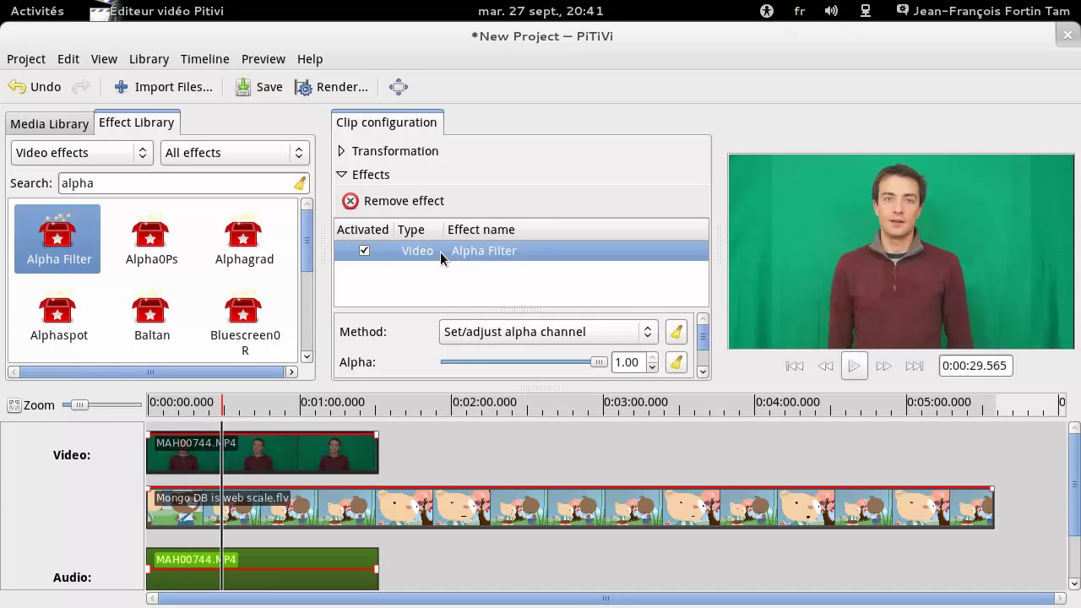
{"action": "left_click", "coordinate": [462, 332]}
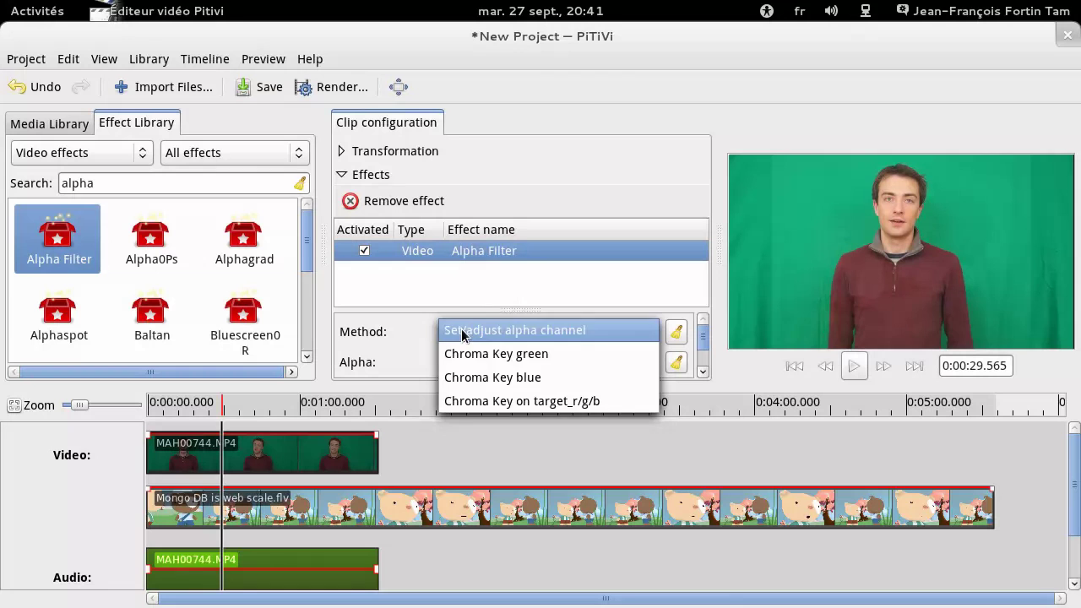
{"action": "left_click", "coordinate": [467, 358]}
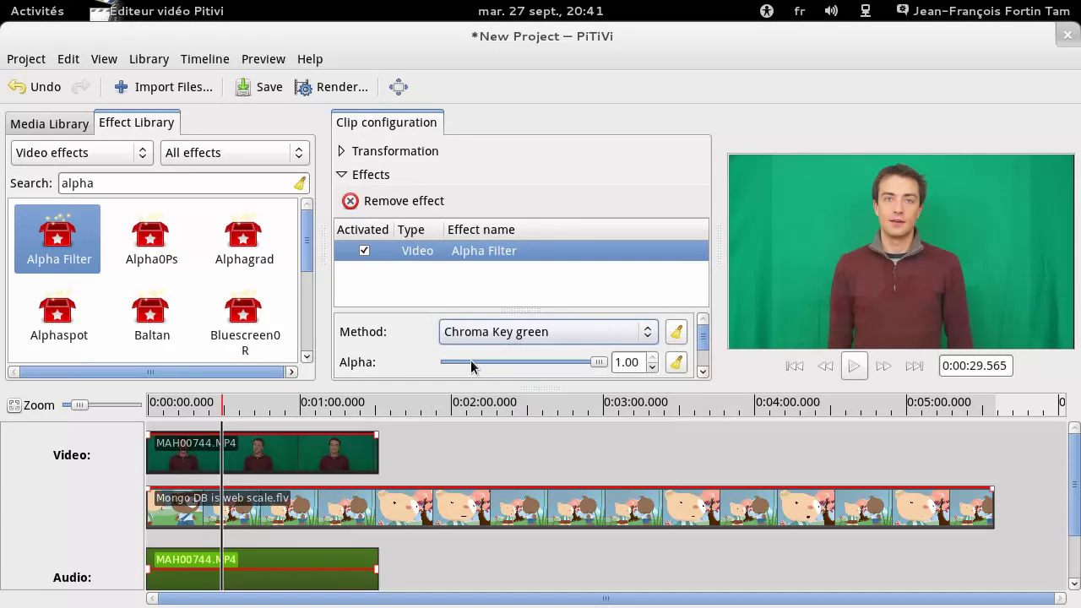
{"action": "scroll", "coordinate": [525, 370], "scroll_direction": "down", "scroll_amount": 3}
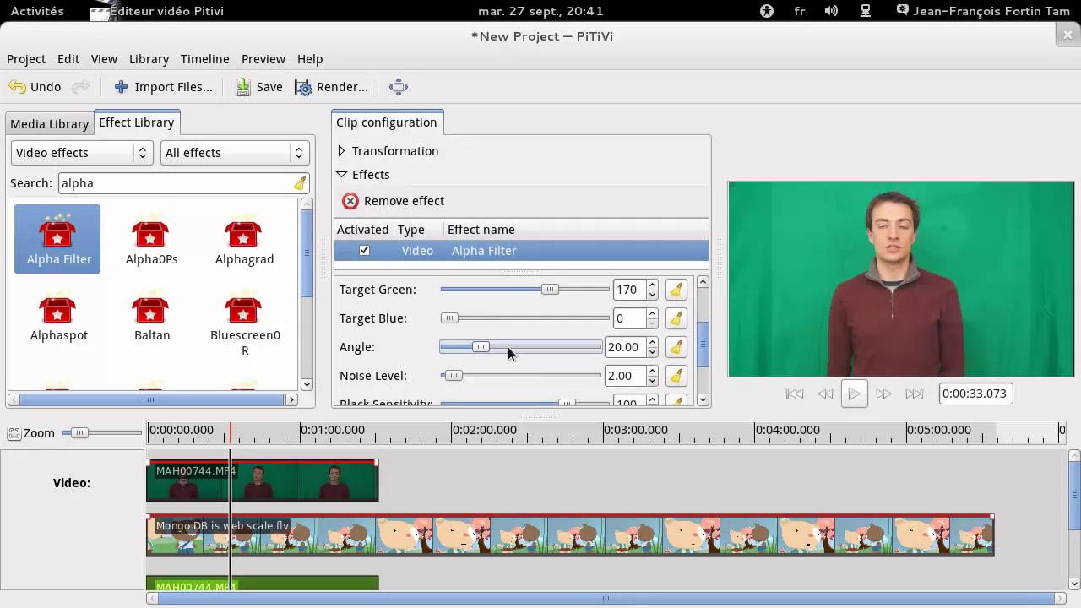
{"action": "left_click_drag", "start_coordinate": [544, 348], "coordinate": [608, 353]}
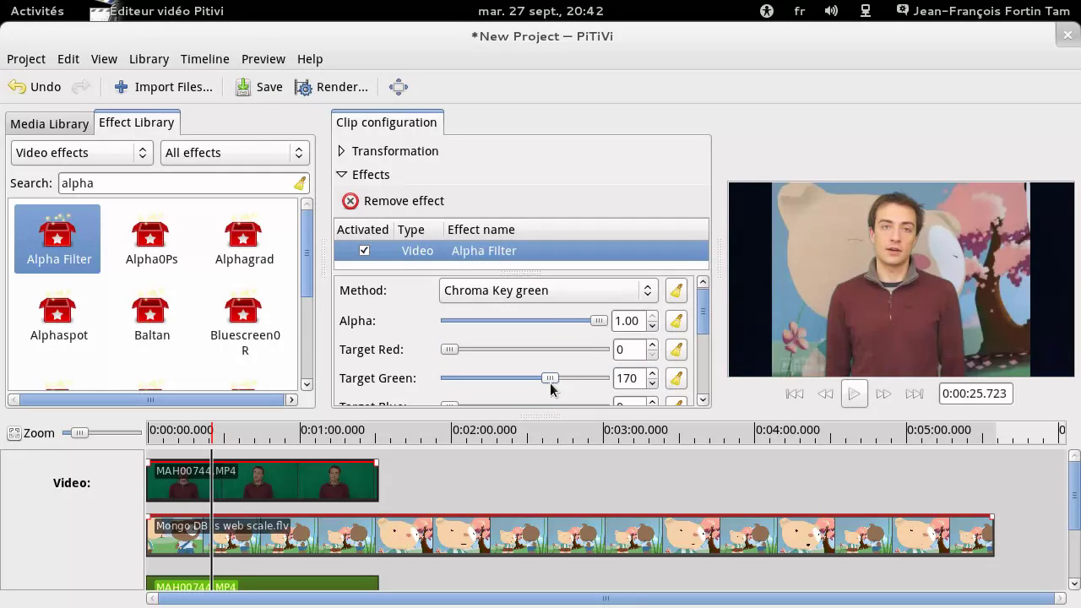
{"action": "left_click_drag", "start_coordinate": [550, 379], "coordinate": [498, 375]}
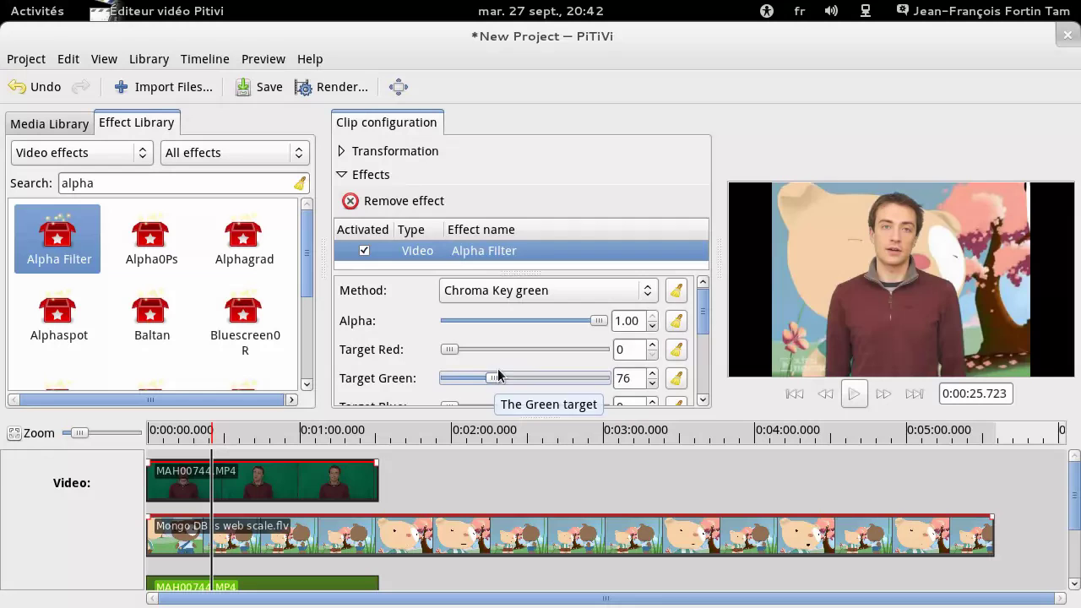
{"action": "left_click", "coordinate": [371, 174]}
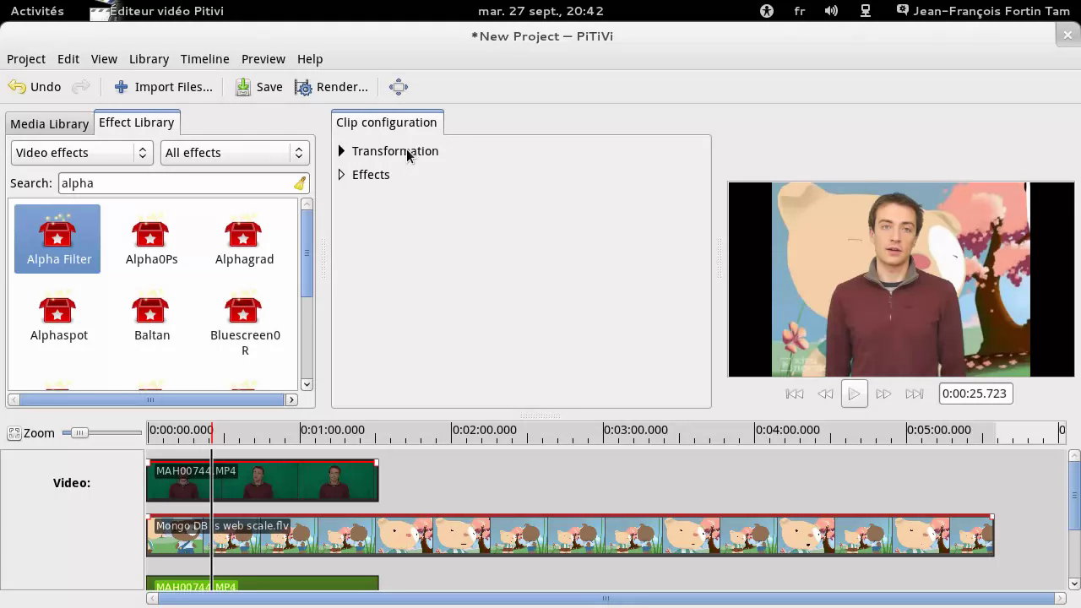
- Enlarge the presenter overlay toward the right and trim Mongo DB is web scale.flv to MAH00744.MP4's length
{"action": "left_click", "coordinate": [448, 150]}
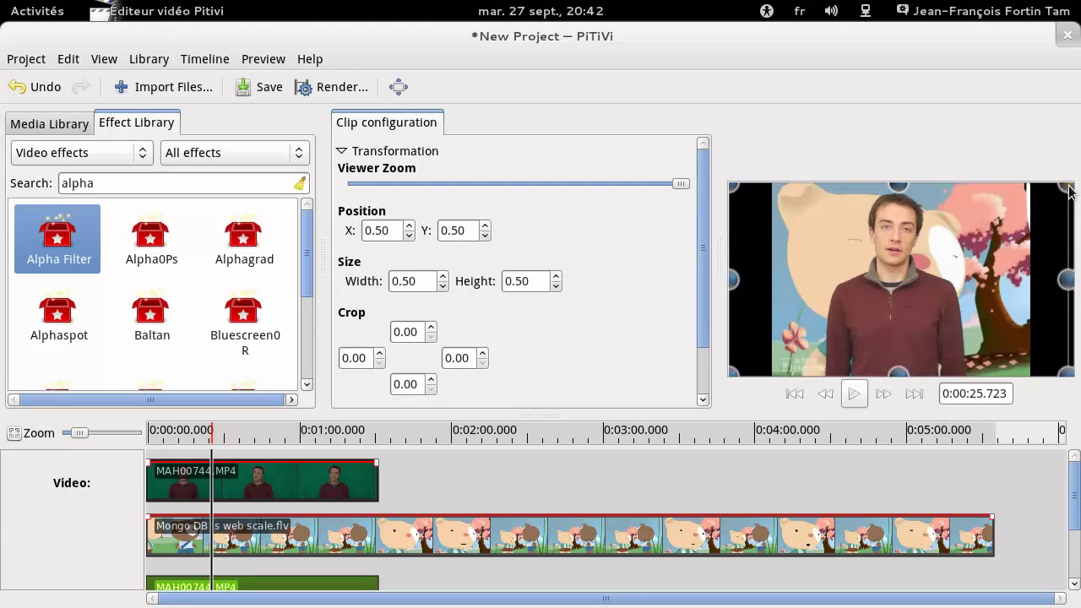
{"action": "left_click_drag", "start_coordinate": [1068, 184], "coordinate": [955, 264]}
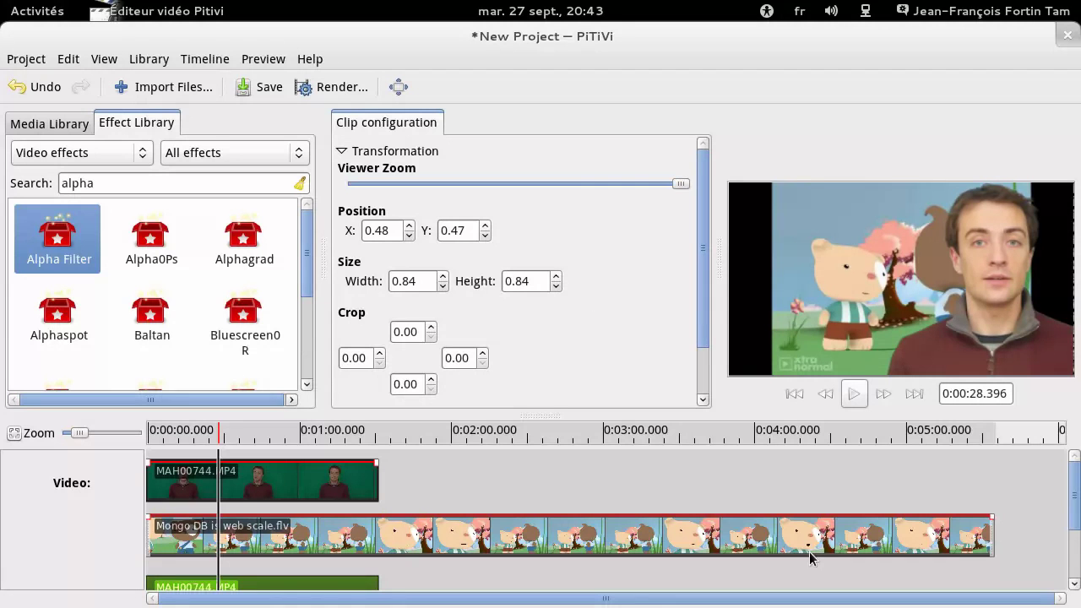
{"action": "left_click_drag", "start_coordinate": [986, 532], "coordinate": [374, 531]}
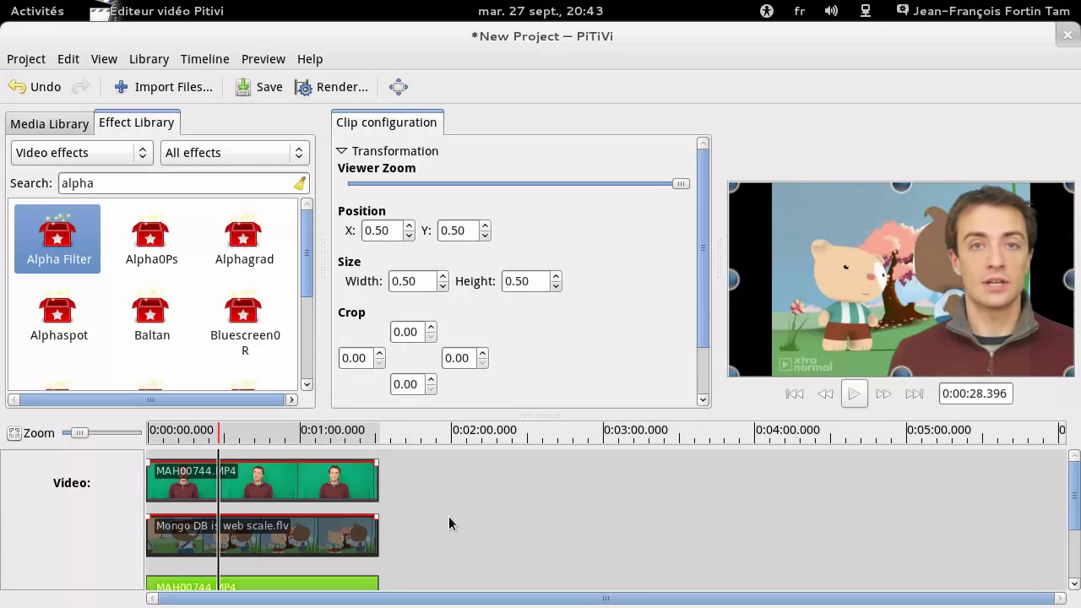
{"action": "left_click", "coordinate": [395, 151]}
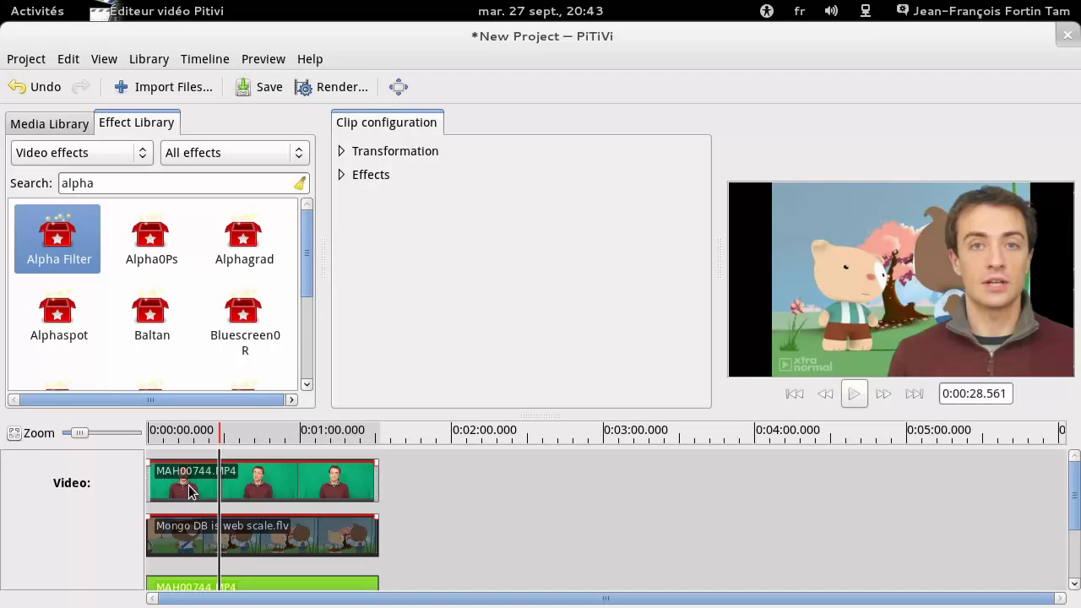
- Open the Render dialog and inspect the project's video settings without changing them
{"action": "left_click", "coordinate": [333, 85]}
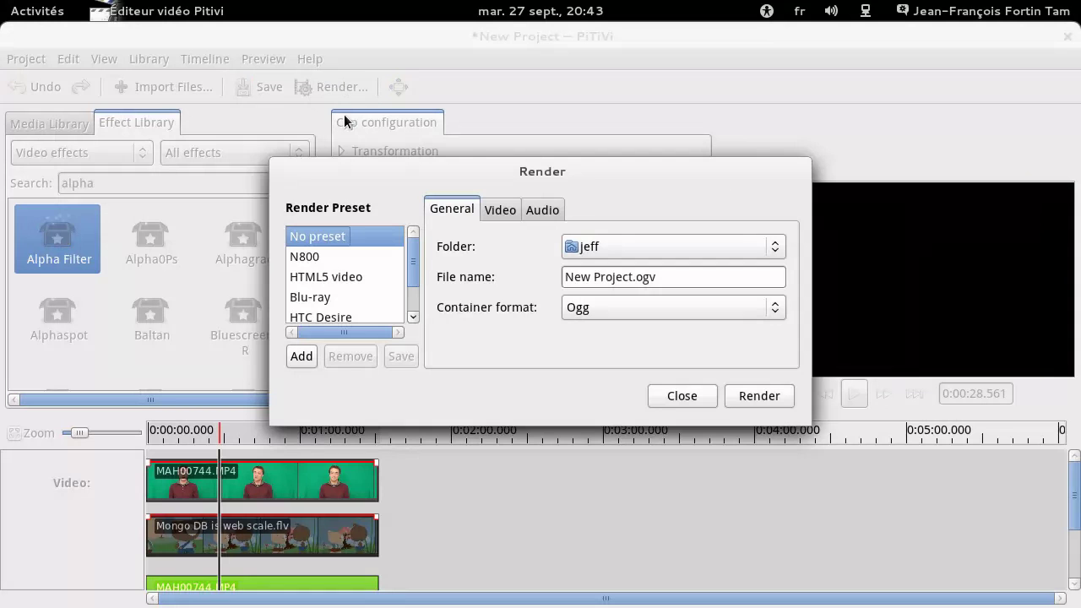
{"action": "left_click", "coordinate": [506, 211]}
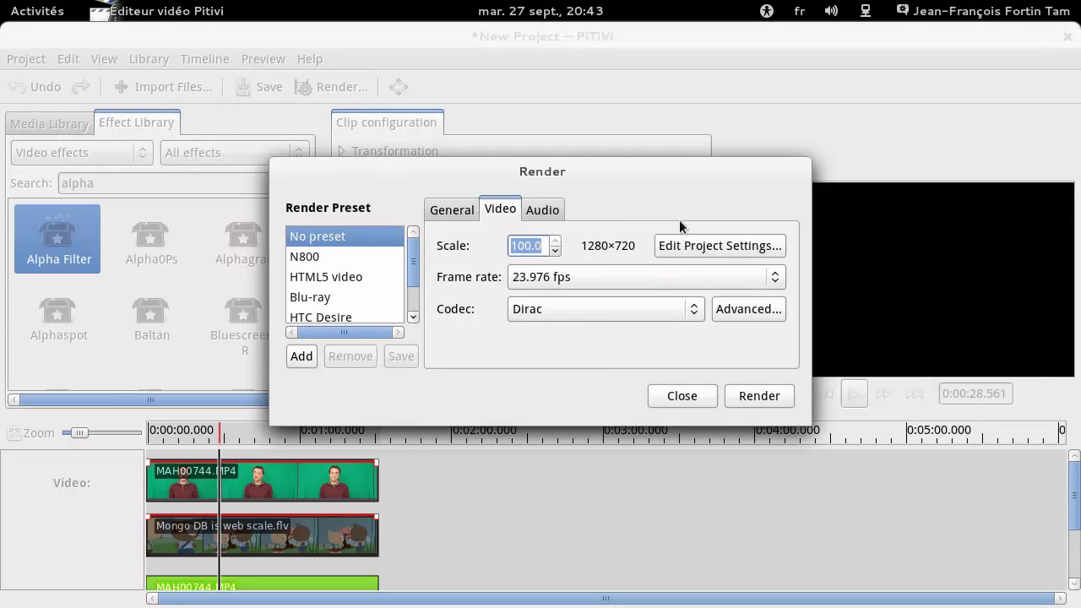
{"action": "left_click", "coordinate": [697, 247]}
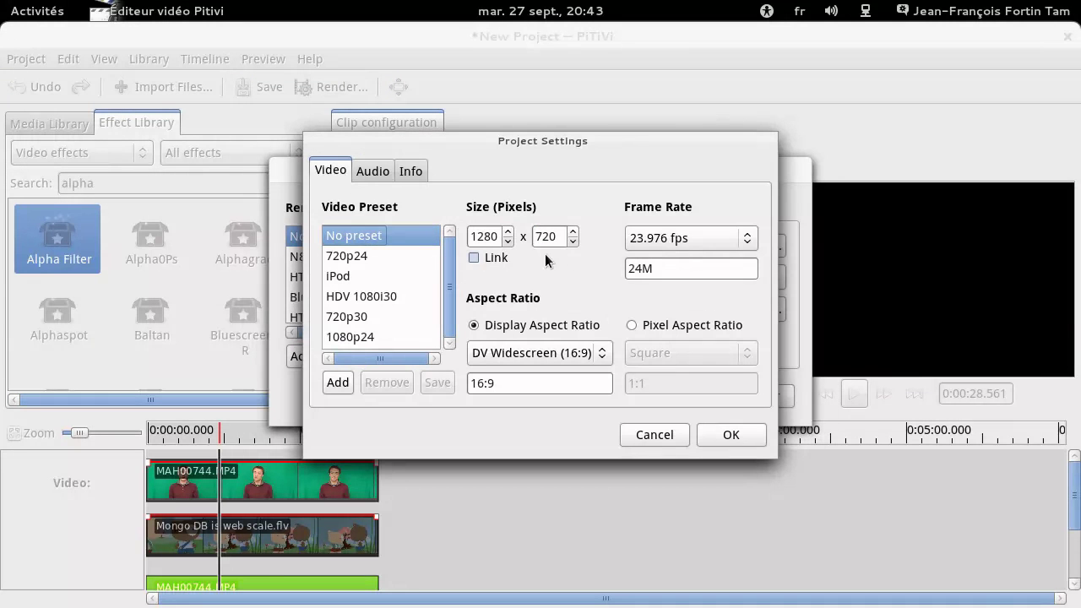
{"action": "left_click", "coordinate": [563, 236]}
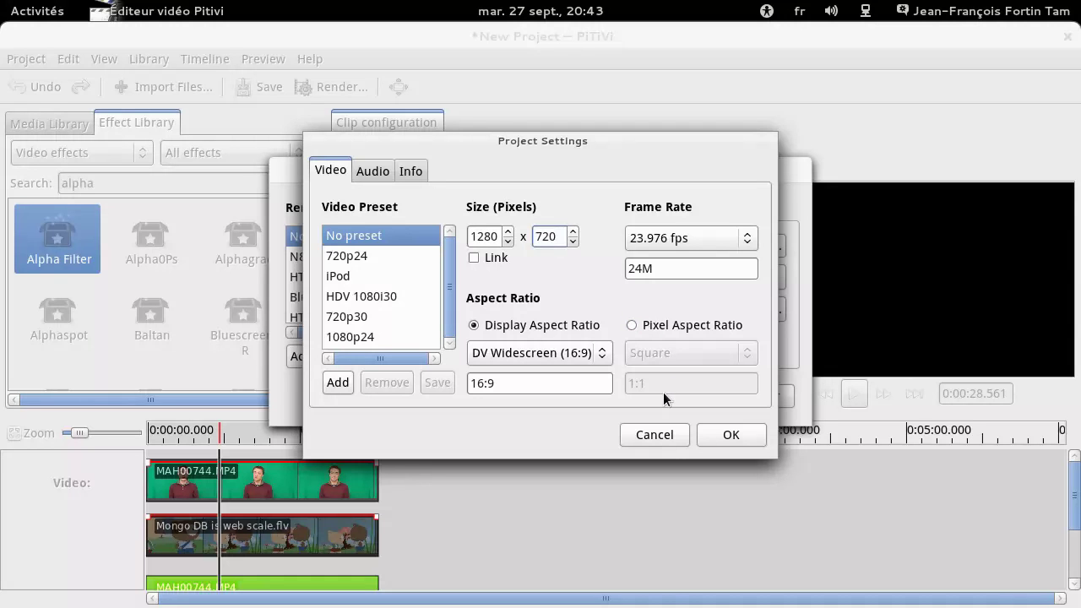
{"action": "left_click", "coordinate": [653, 437]}
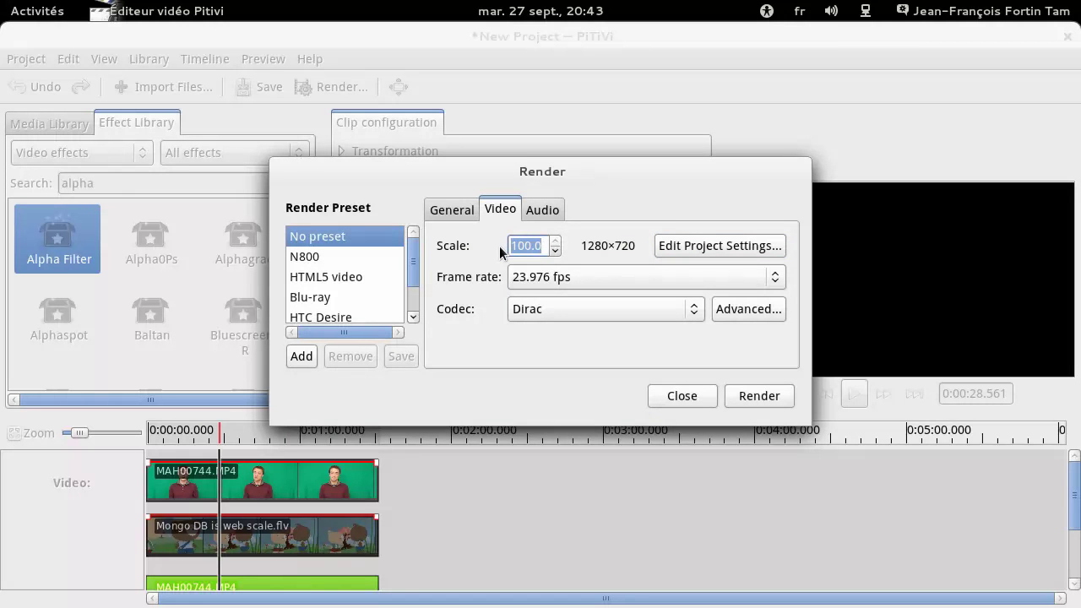
- Set the render scale to 25% and the container format to WebM, reviewing video and audio settings
{"action": "type", "text": "25"}
{"action": "left_click", "coordinate": [461, 213]}
{"action": "left_click", "coordinate": [584, 309]}
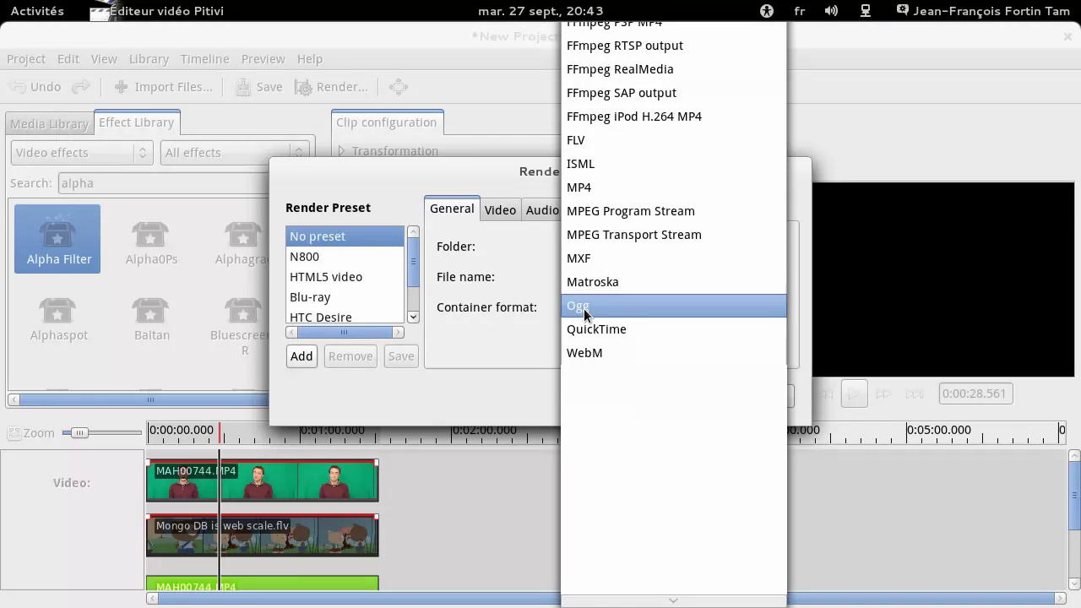
{"action": "left_click", "coordinate": [583, 356]}
{"action": "left_click", "coordinate": [515, 217]}
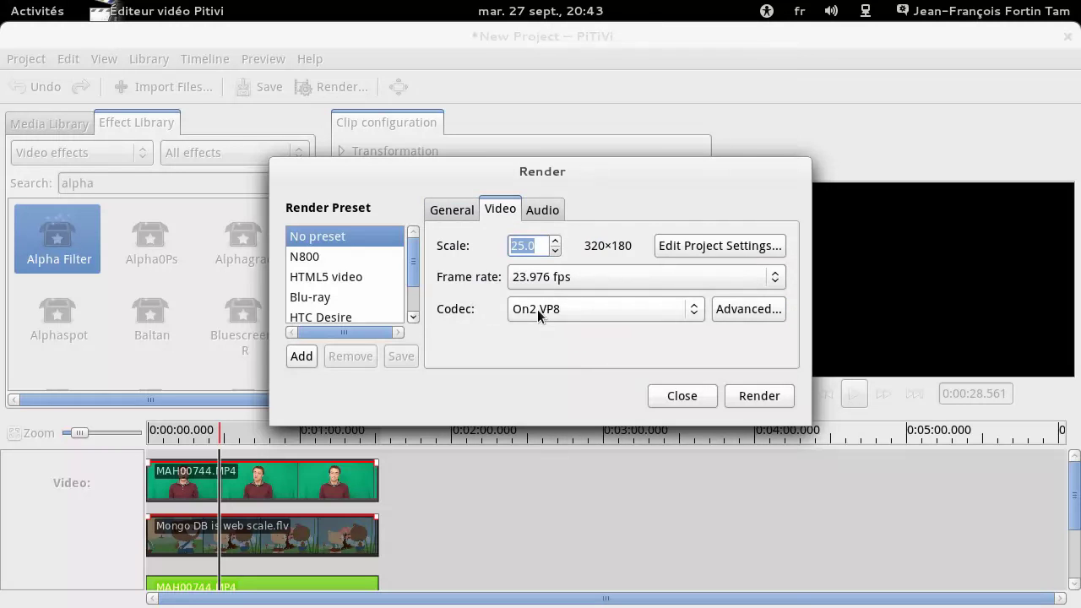
{"action": "left_click", "coordinate": [553, 215]}
{"action": "left_click", "coordinate": [456, 210]}
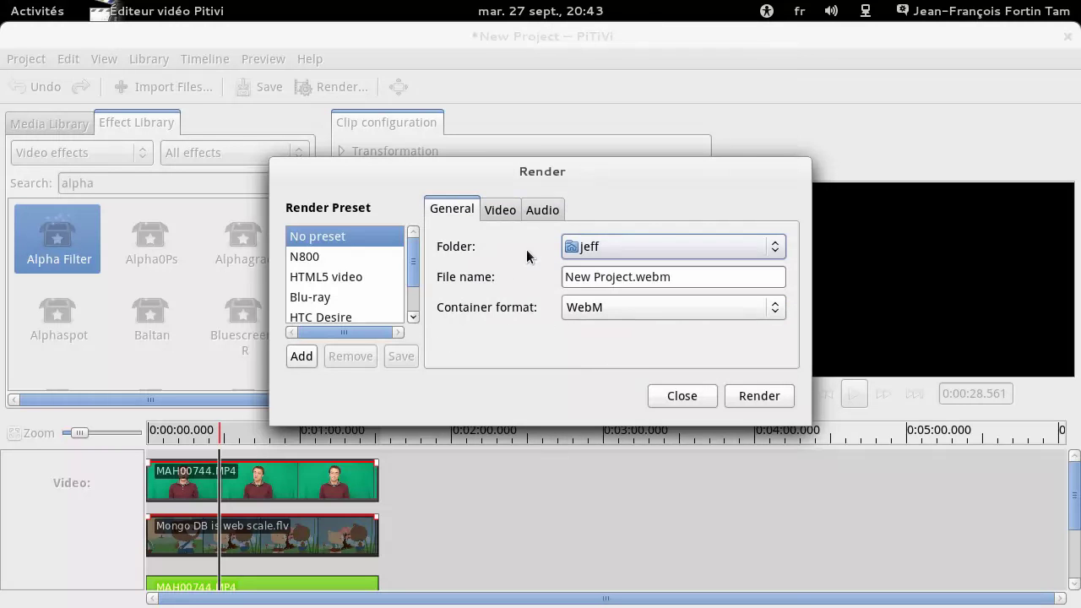
- Start rendering the movie to New Project.webm
{"action": "left_click", "coordinate": [753, 393]}
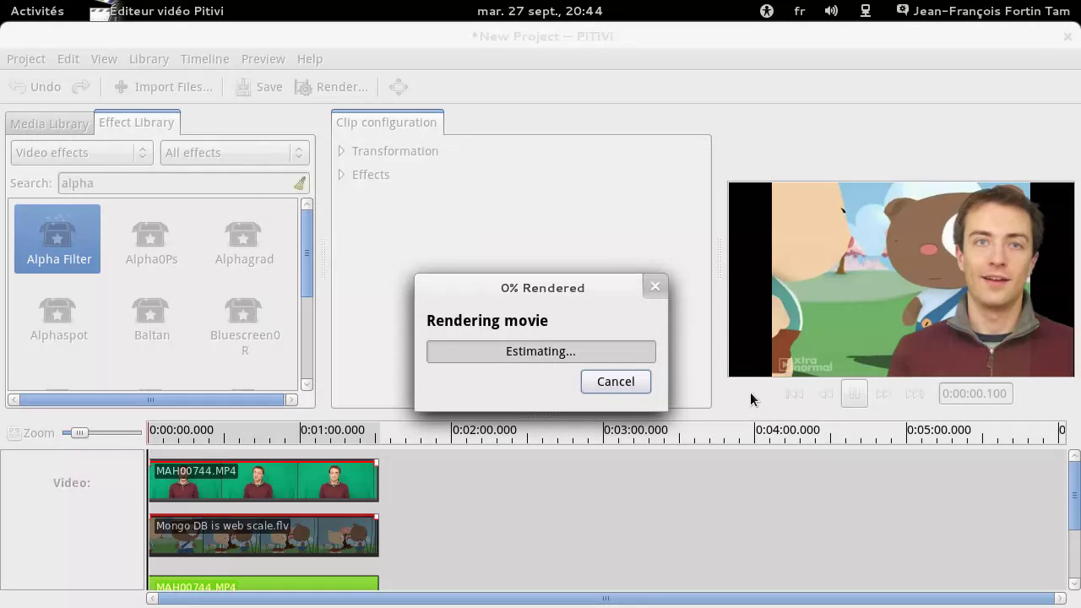